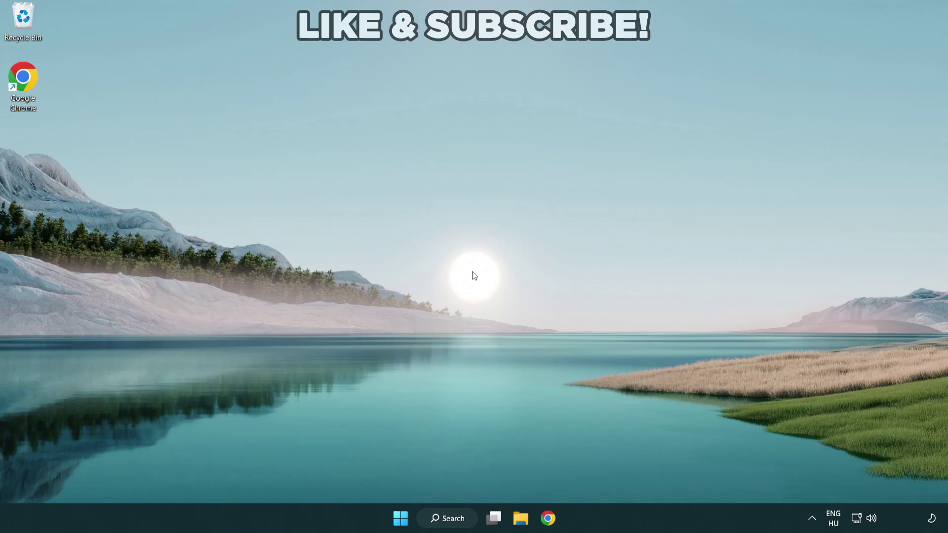
Search Windows for 'device manager' to find the Device Manager app.
left_click(445, 520)
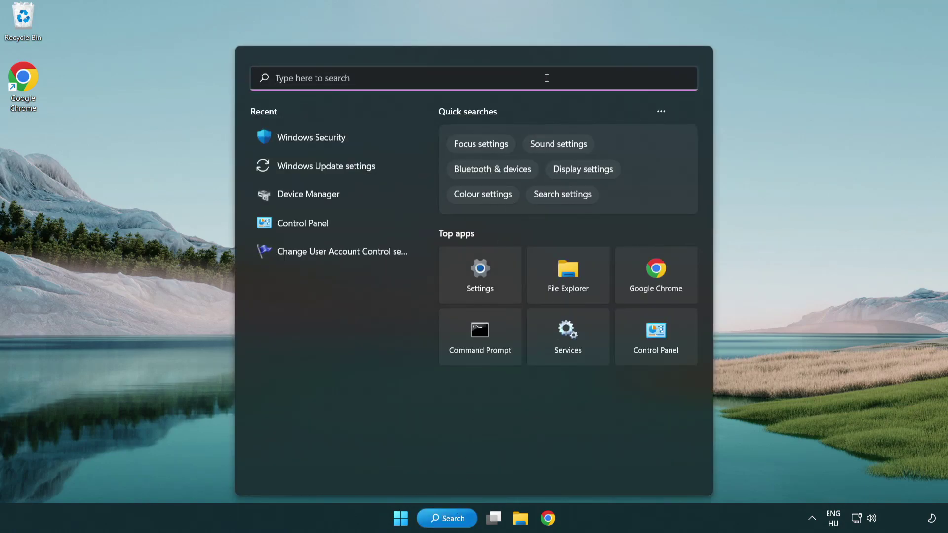
type("devic")
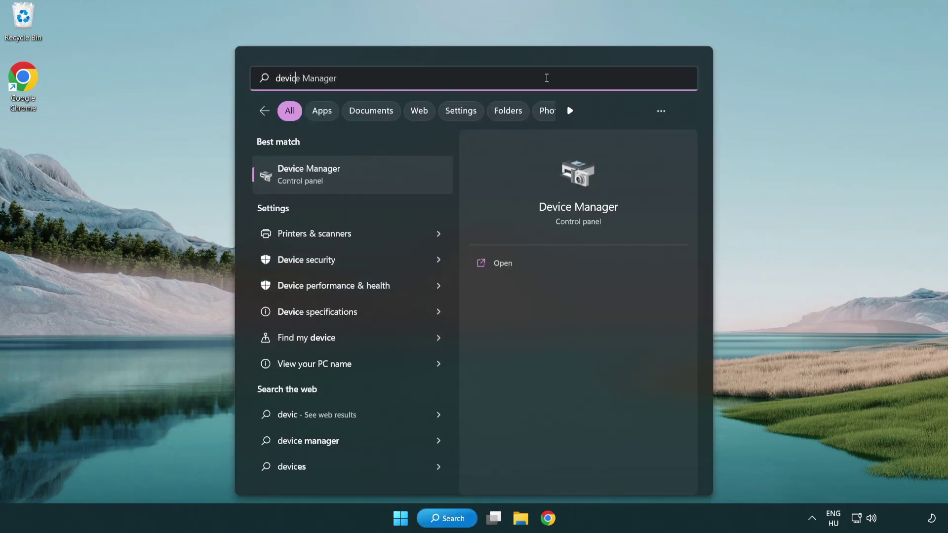
type("e manager")
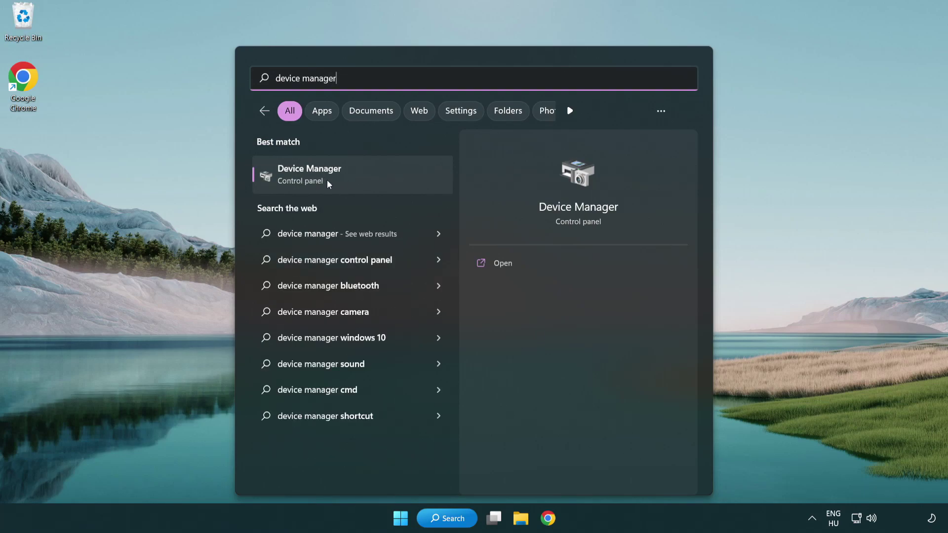
Open Device Manager, expand Display adapters, and bring up the VMware SVGA 3D adapter's actions.
left_click(379, 178)
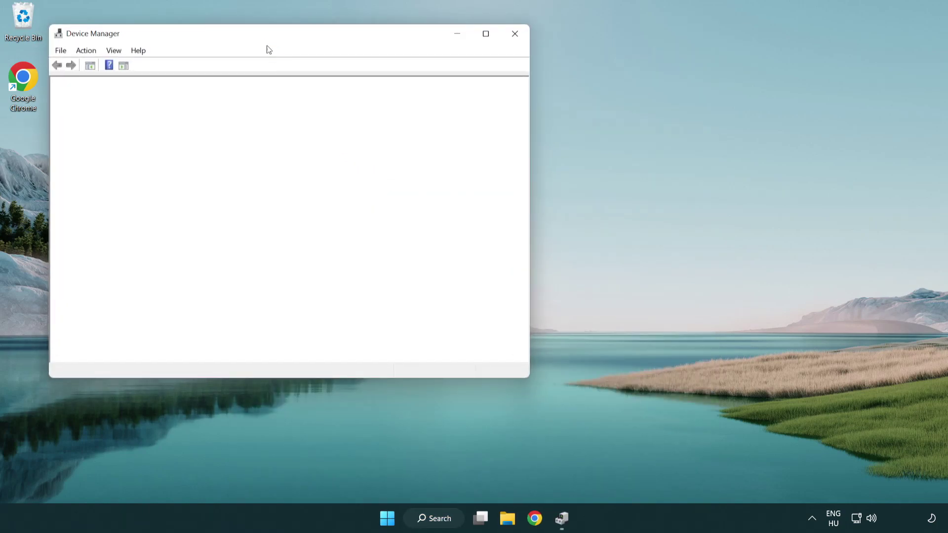
left_click_drag(258, 38, 416, 95)
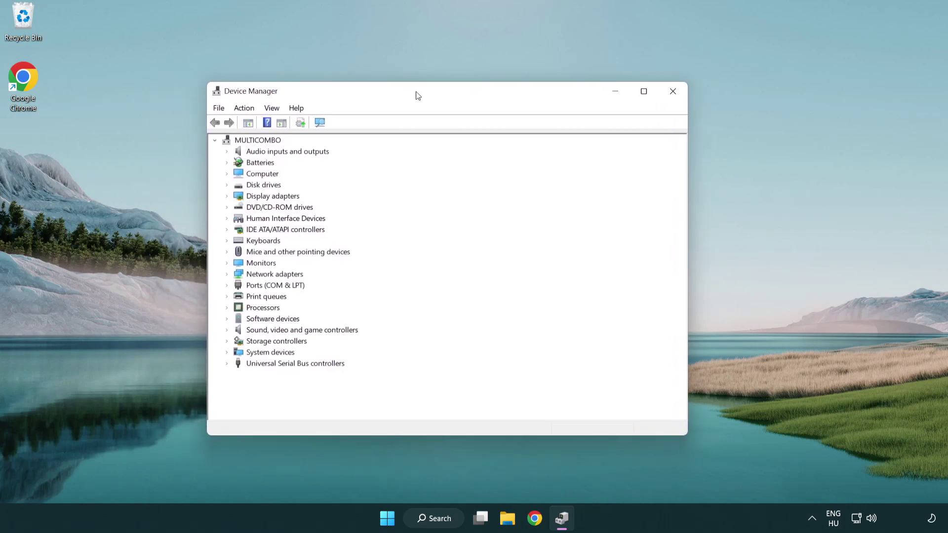
left_click(263, 196)
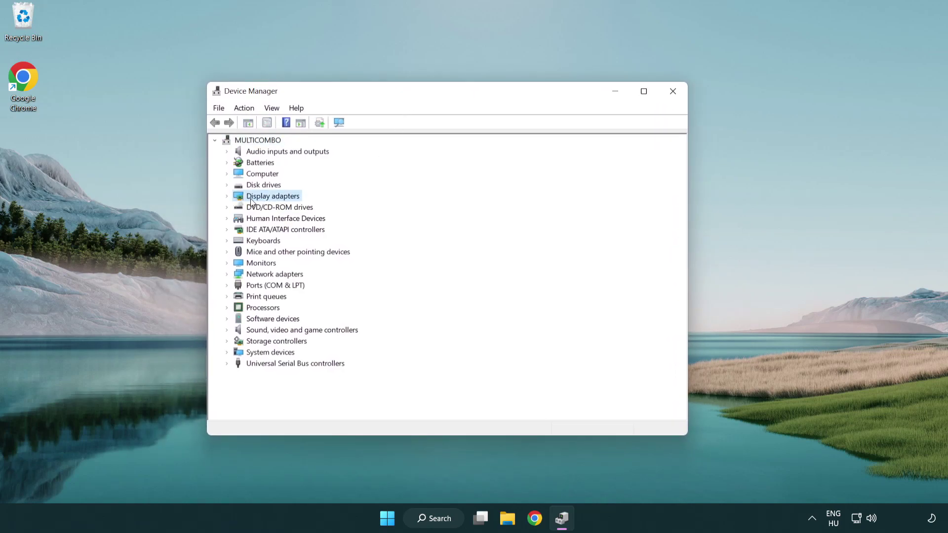
left_click(227, 196)
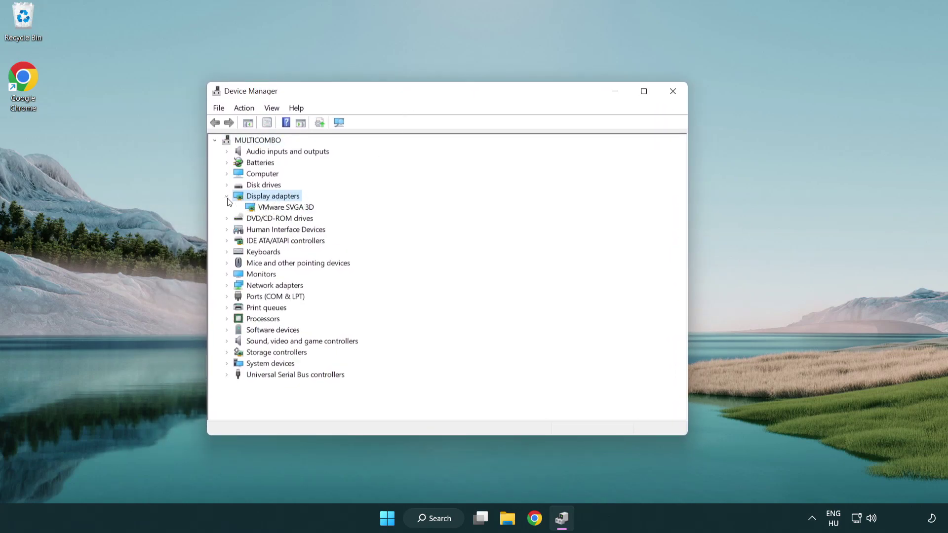
left_click(282, 210)
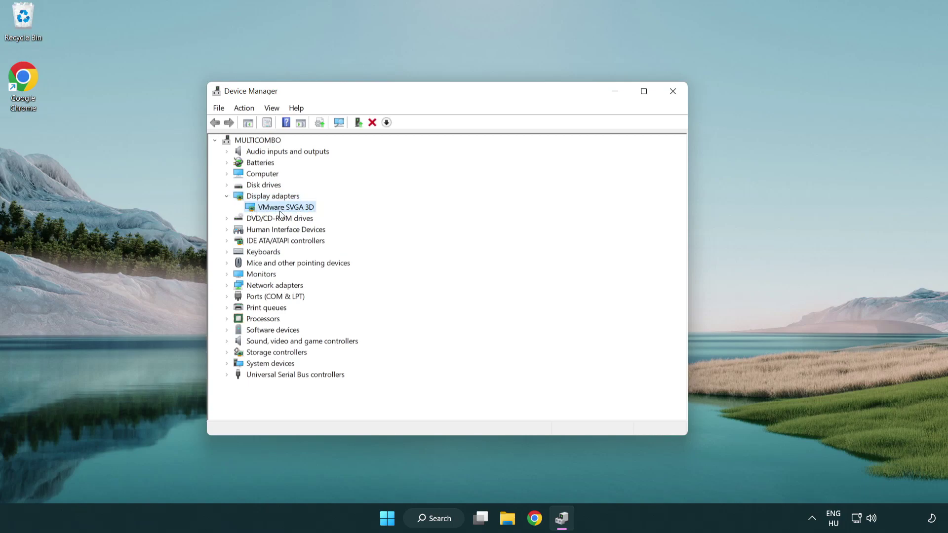
right_click(282, 213)
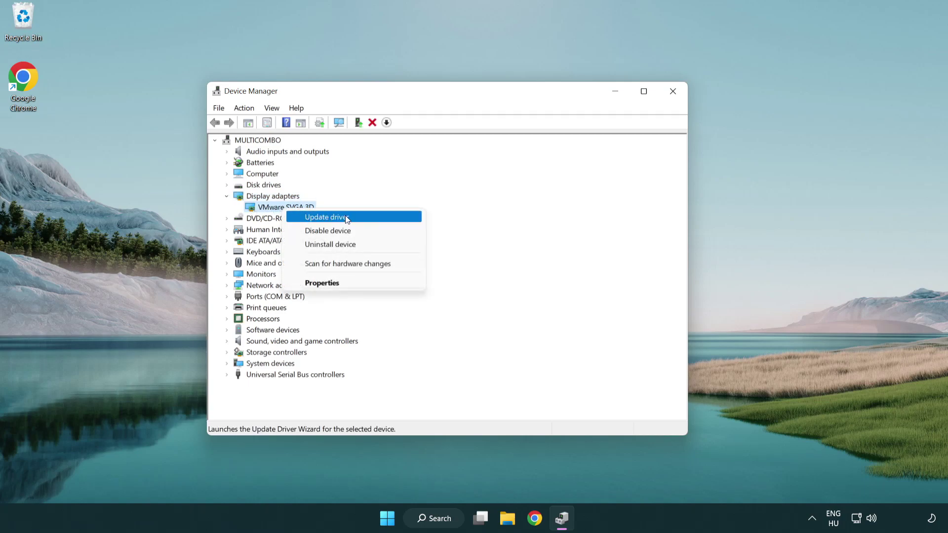
Auto-update the VMware SVGA 3D driver, confirm it's already the best, and close Device Manager.
left_click(374, 217)
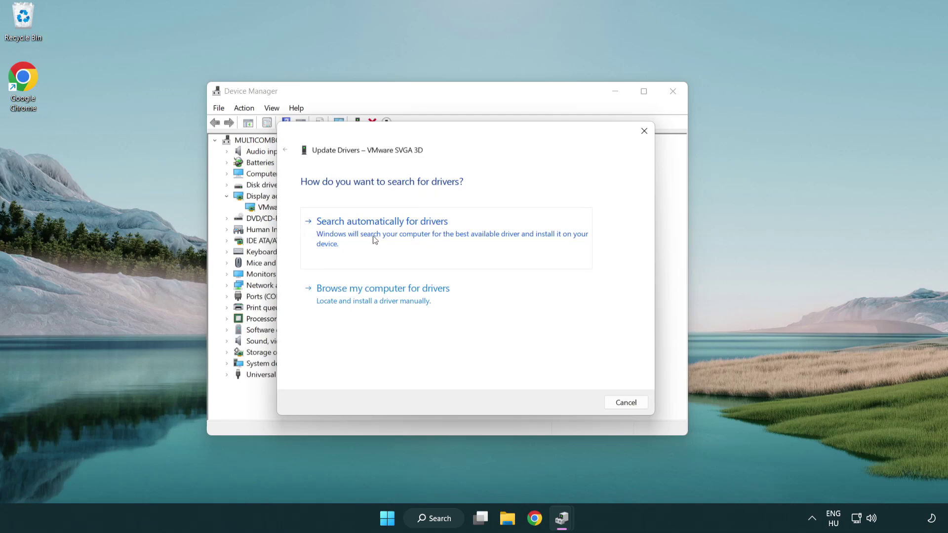
left_click(417, 234)
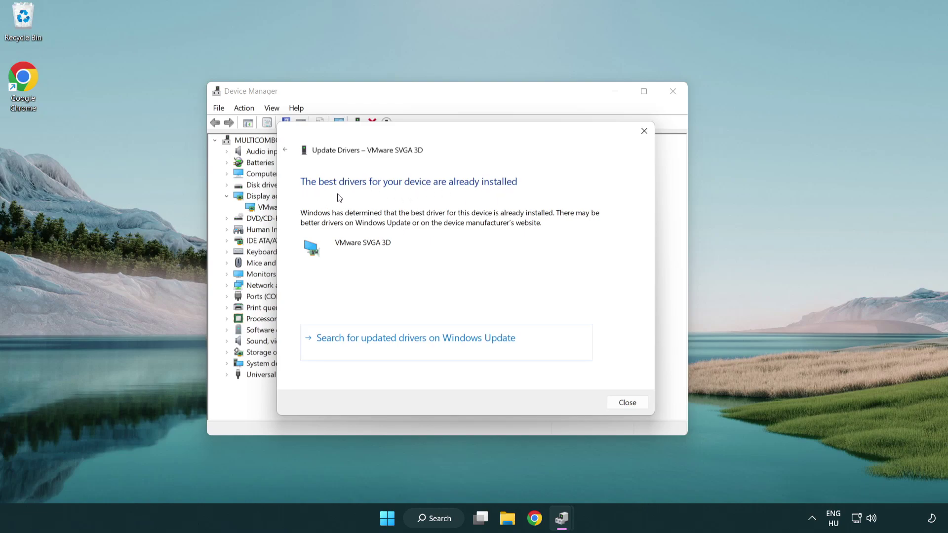
left_click(627, 405)
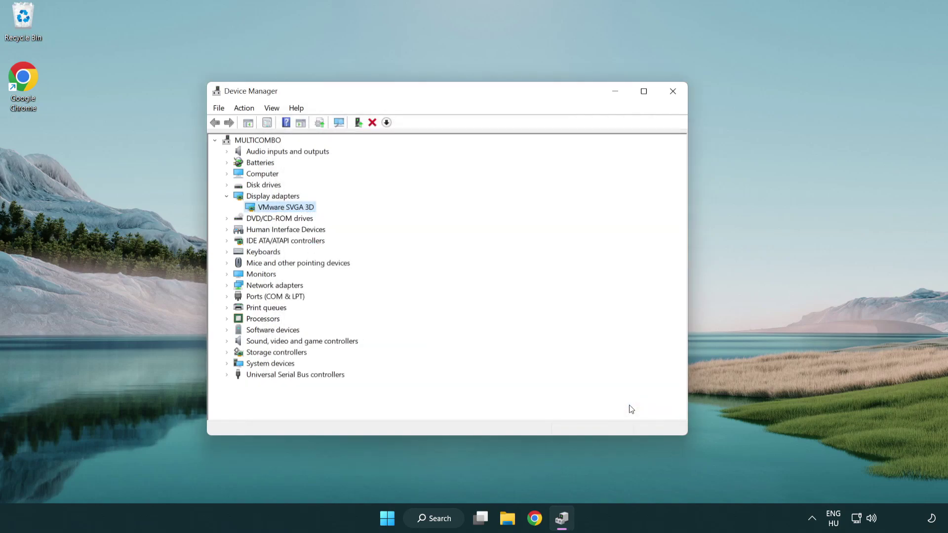
left_click(674, 92)
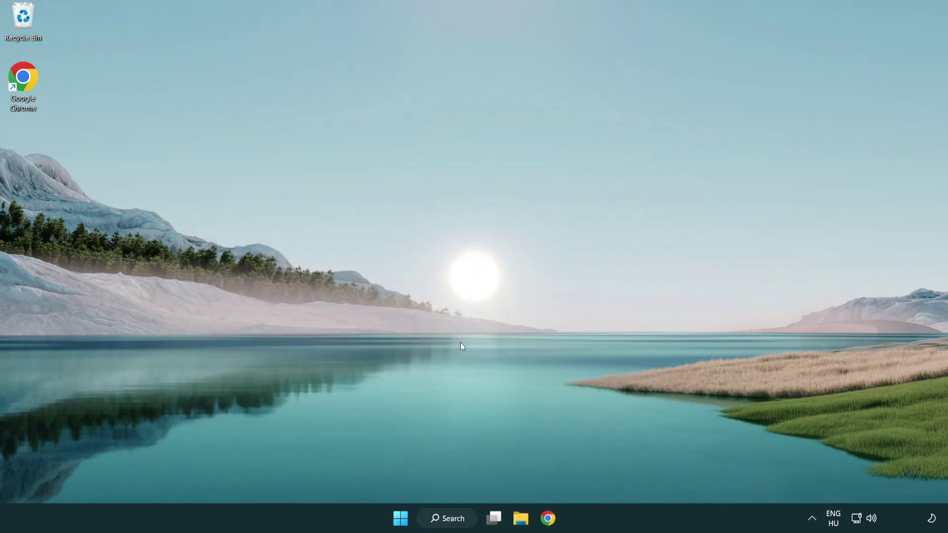
Run Check for updates in Windows Update settings, confirm it's up to date, and close Settings.
left_click(457, 518)
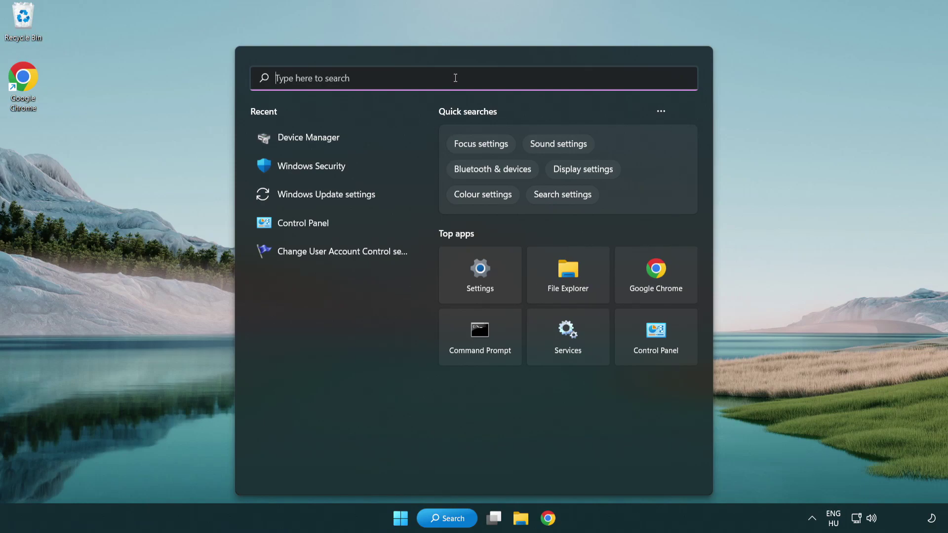
type("update")
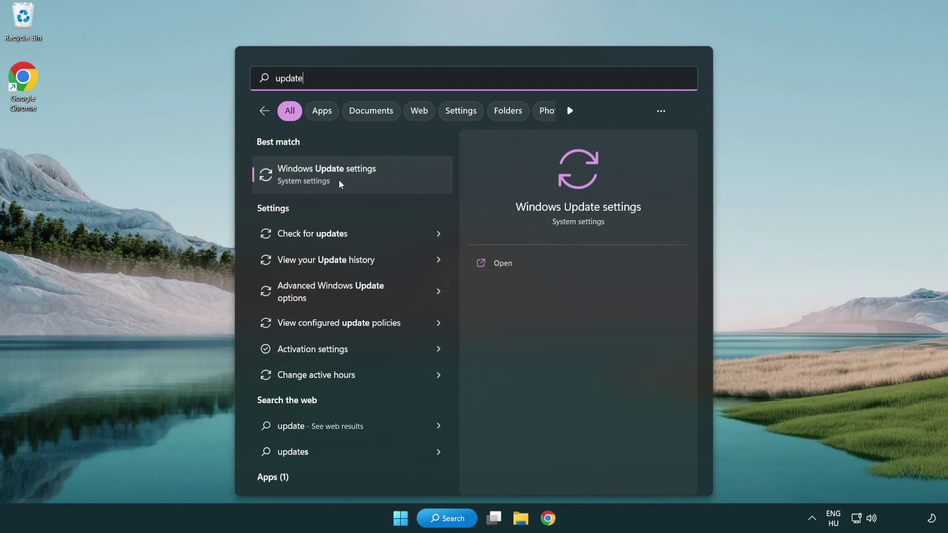
left_click(369, 178)
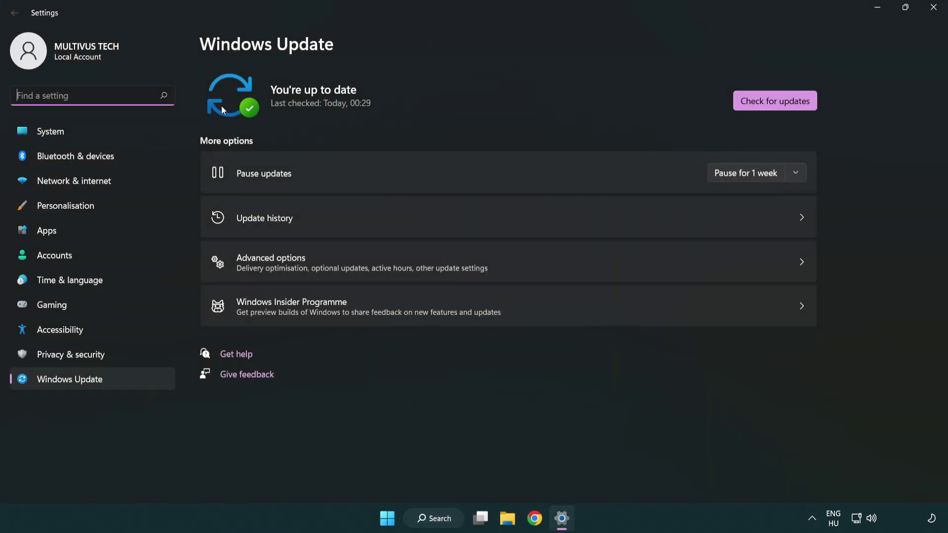
left_click(796, 105)
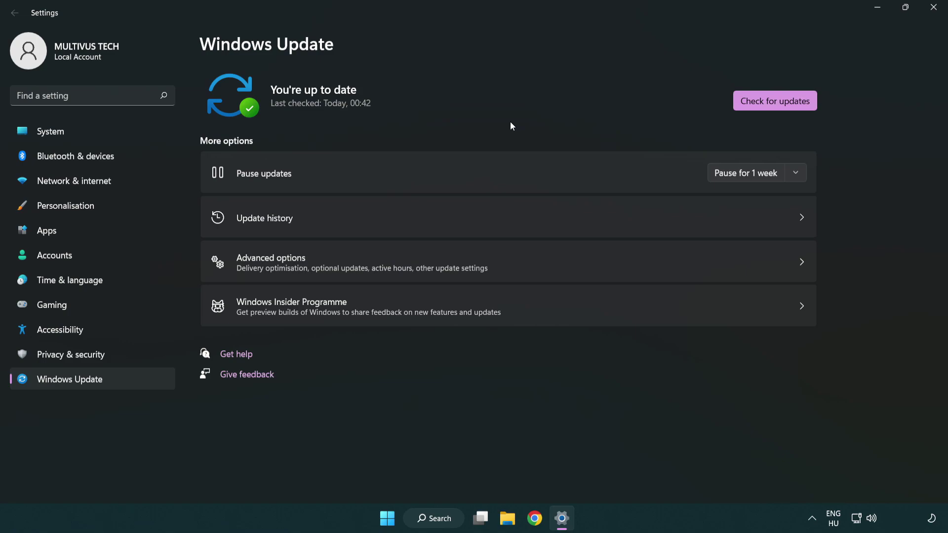
left_click(929, 14)
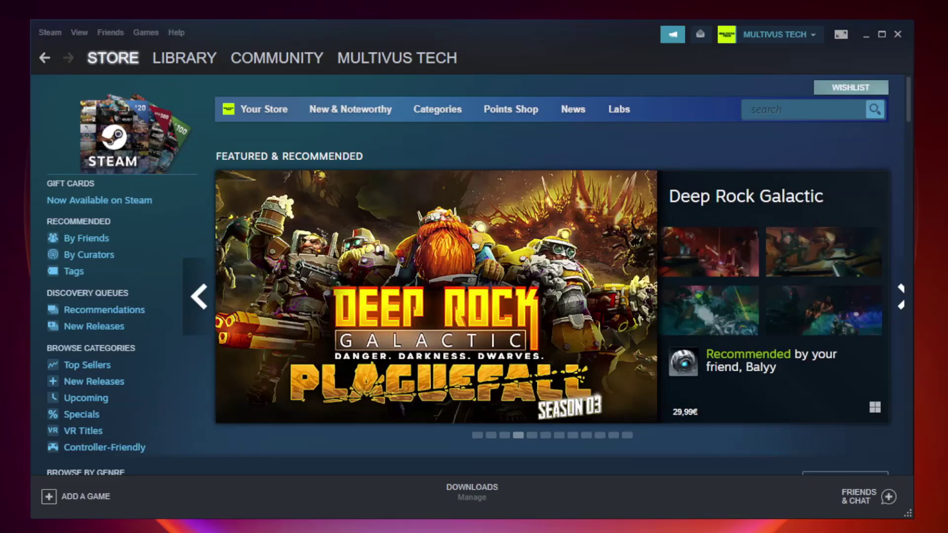
Show the Steam library and bring up the actions for YOUR NOT WORKING GAME.
left_click(191, 64)
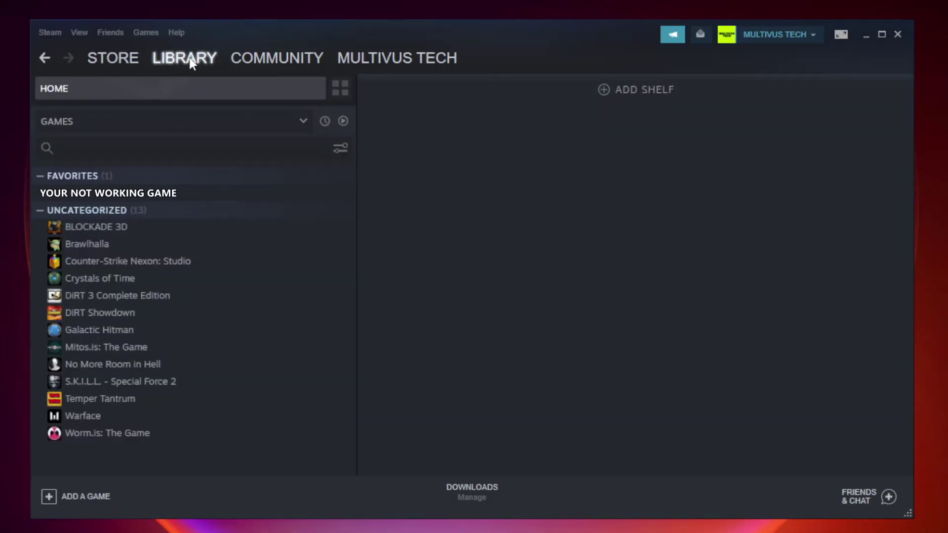
right_click(206, 197)
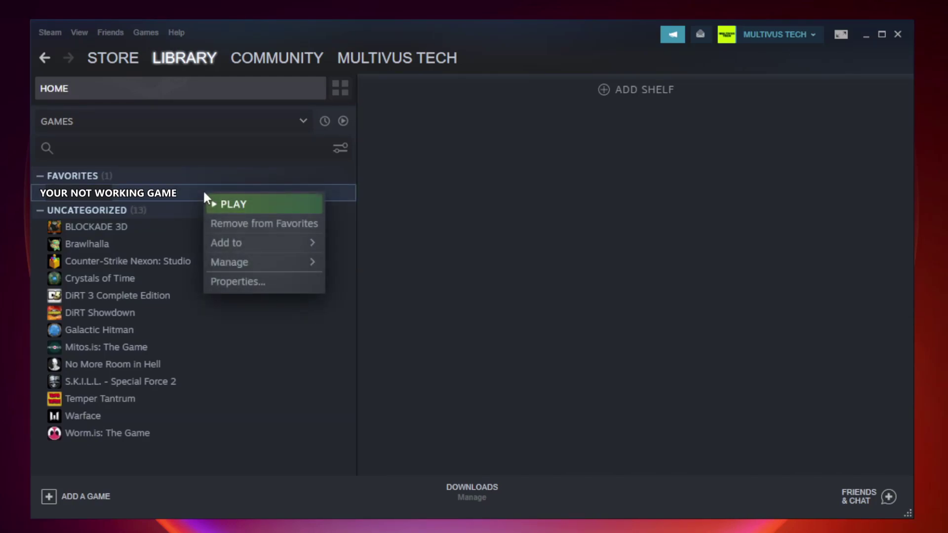
Verify YOUR NOT WORKING GAME's file integrity from its Local Files properties.
left_click(261, 280)
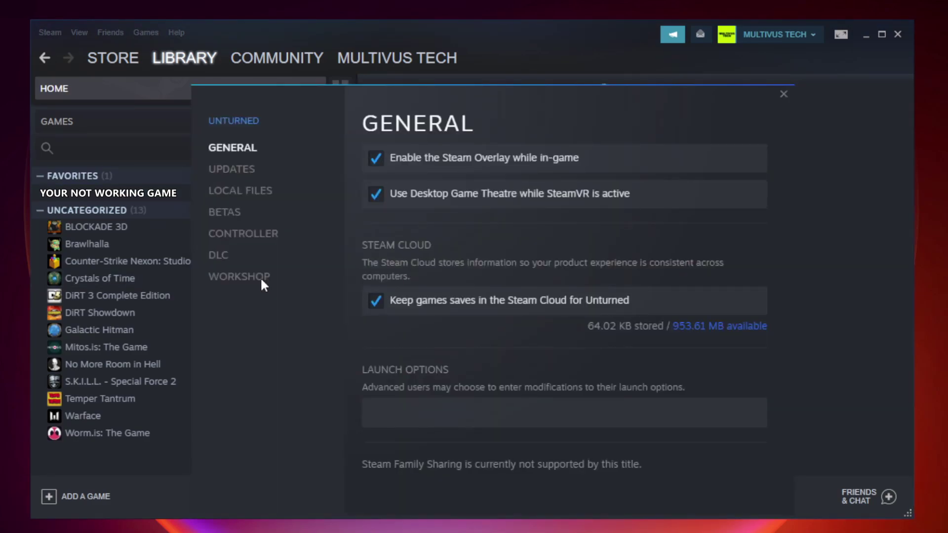
left_click(252, 200)
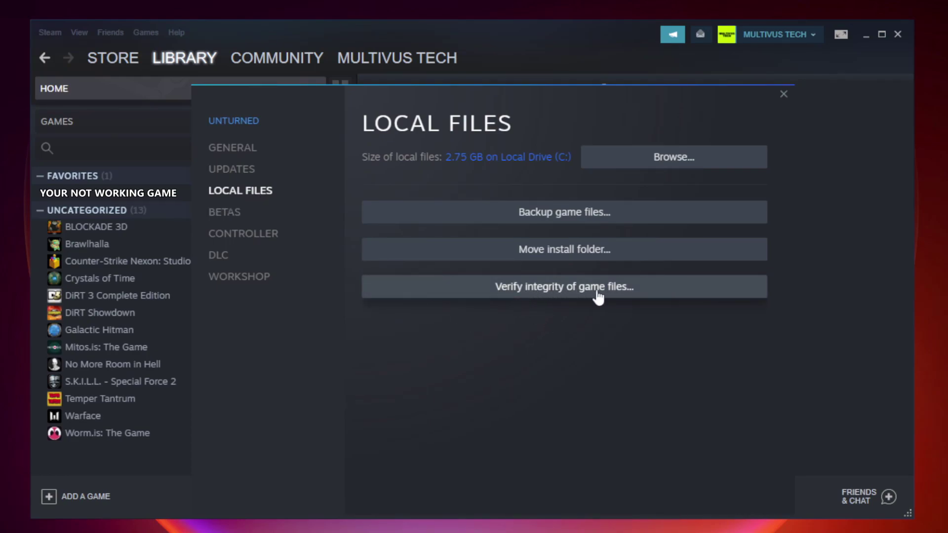
left_click(574, 295)
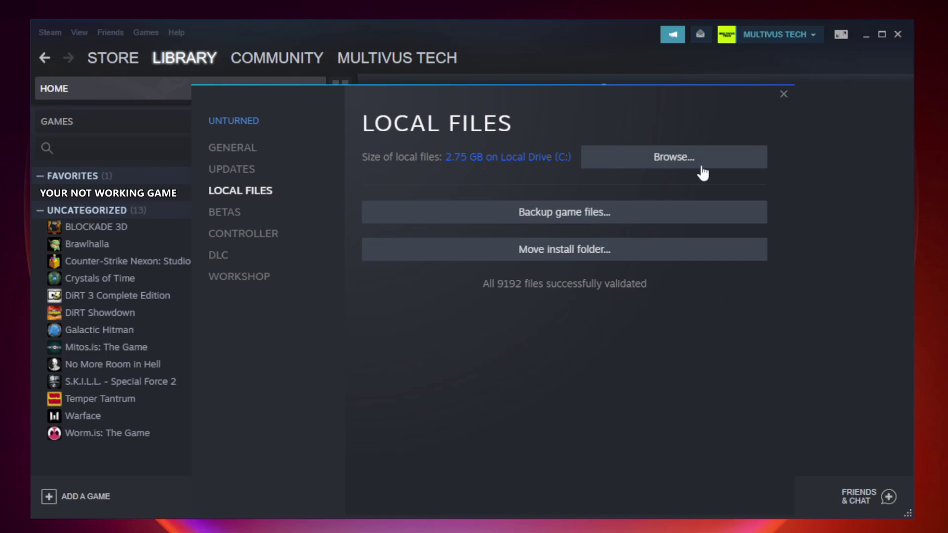
Open the game's install folder and the YOUR NOT WORKING GAME shortcut's Properties window.
left_click(675, 168)
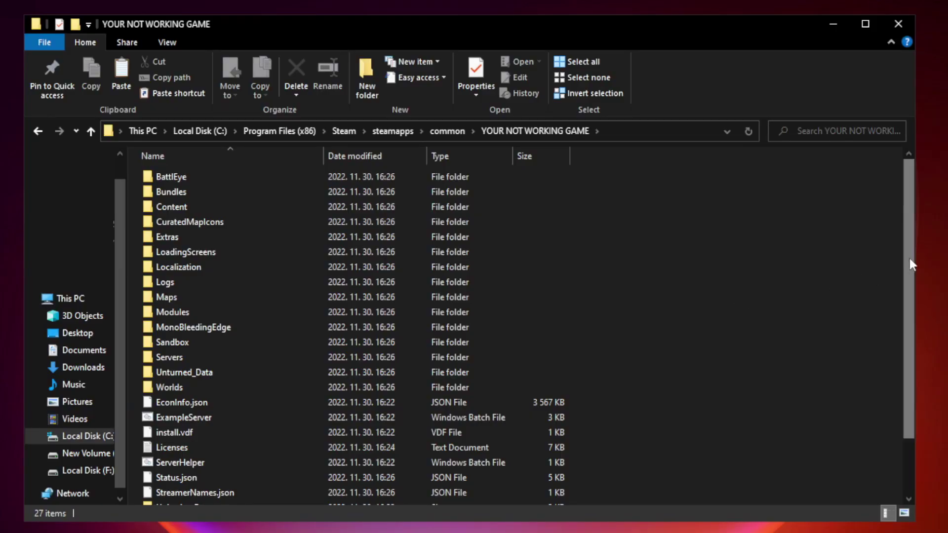
left_click_drag(910, 261, 910, 345)
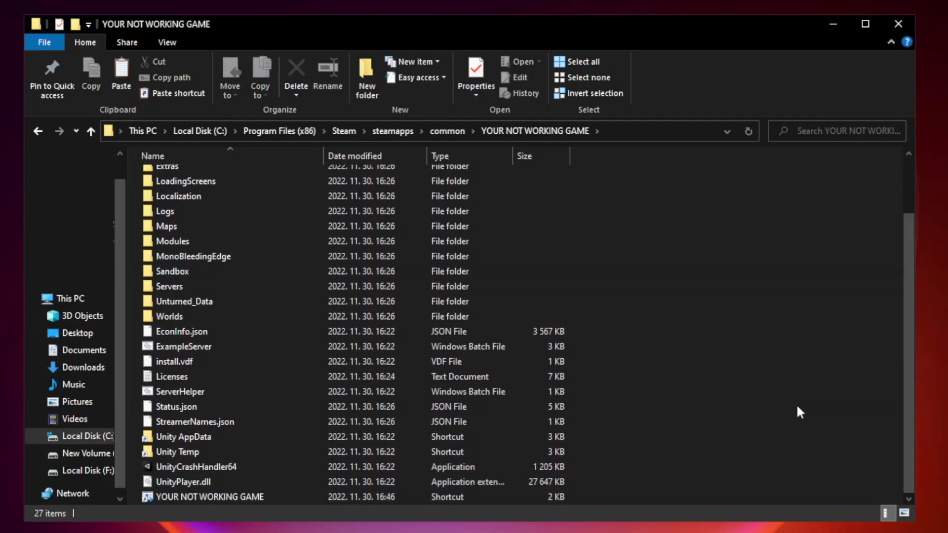
left_click(400, 496)
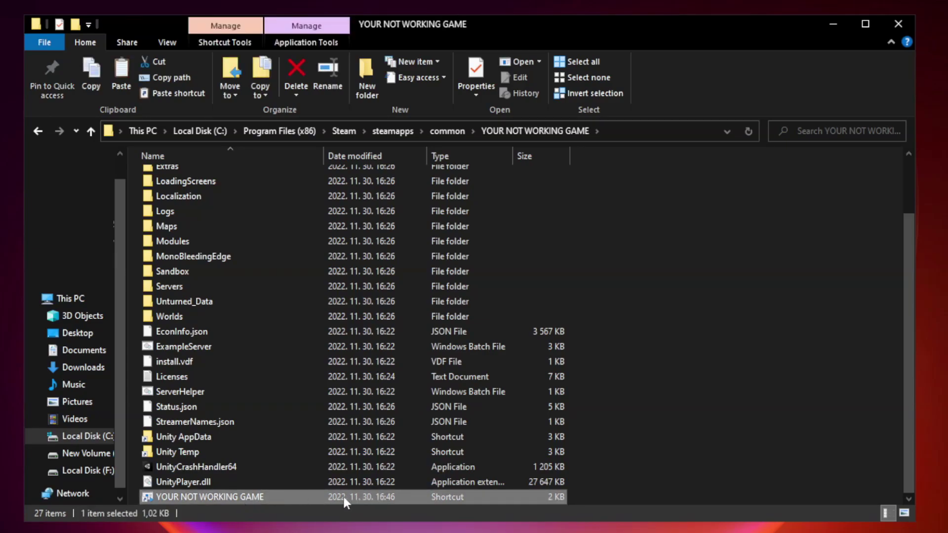
right_click(321, 497)
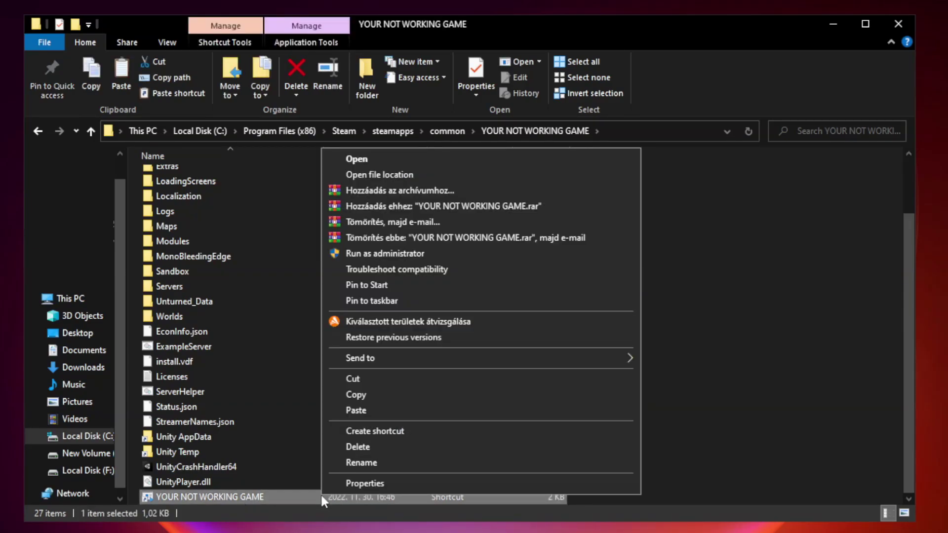
left_click(478, 485)
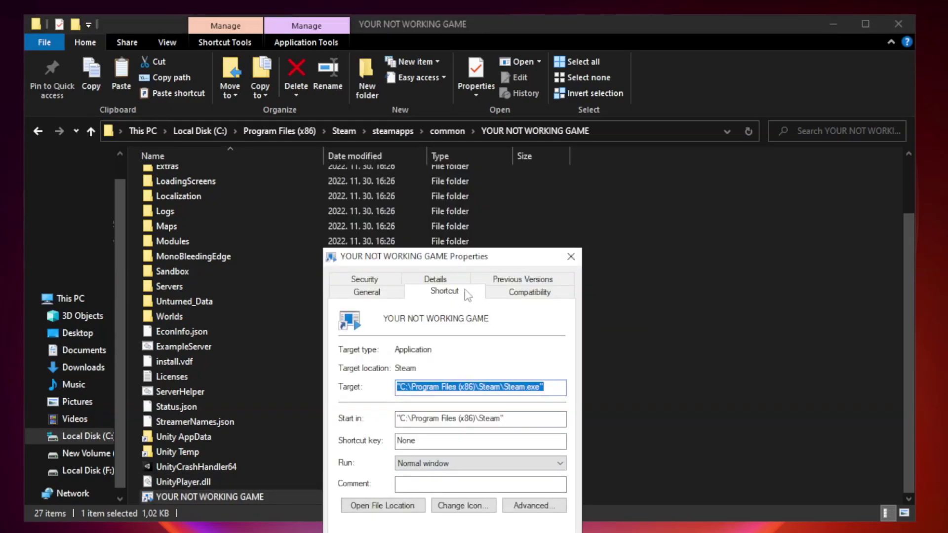
mouse_move(472, 261)
left_mouse_down()
mouse_move(479, 122)
mouse_move(470, 107)
left_mouse_up()
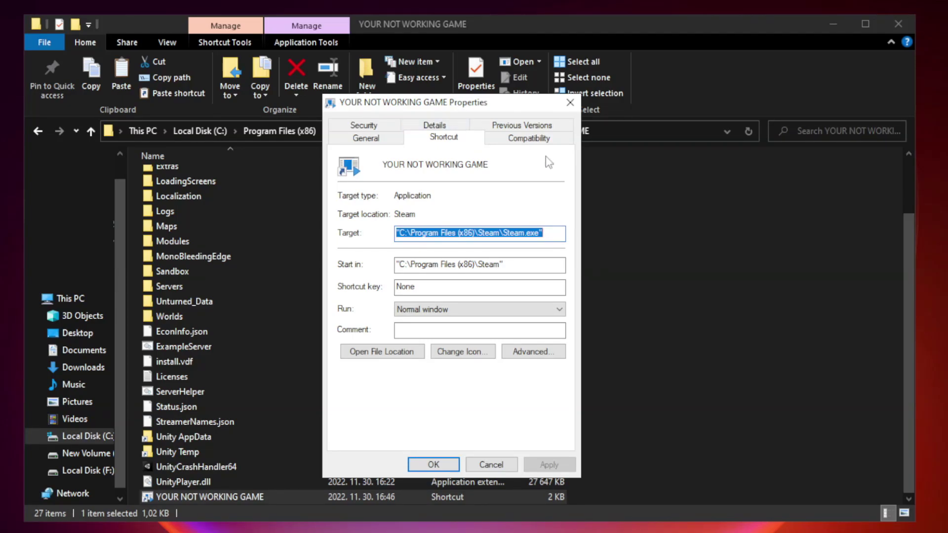
Set the shortcut to Windows 8 compatibility, admin, fullscreen optimizations off, and apply.
left_click(528, 139)
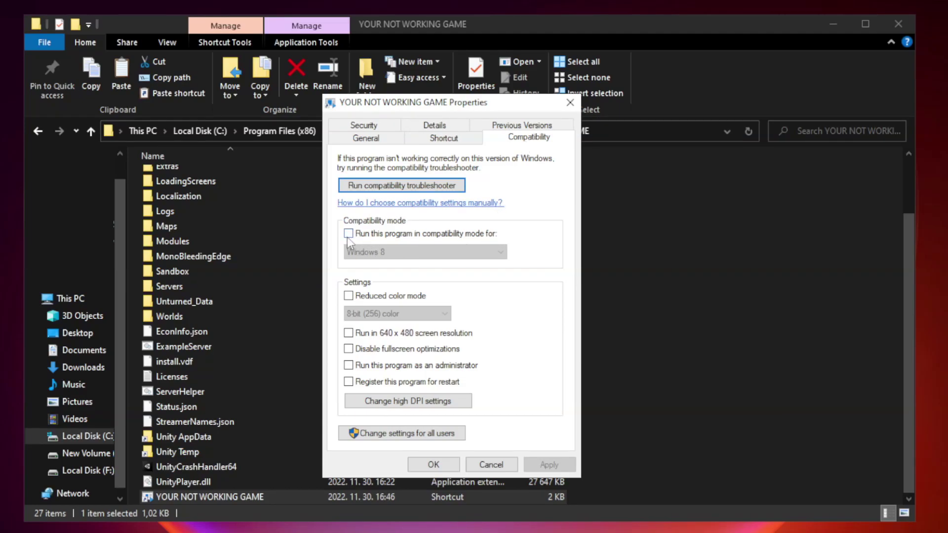
left_click(376, 236)
left_click(418, 253)
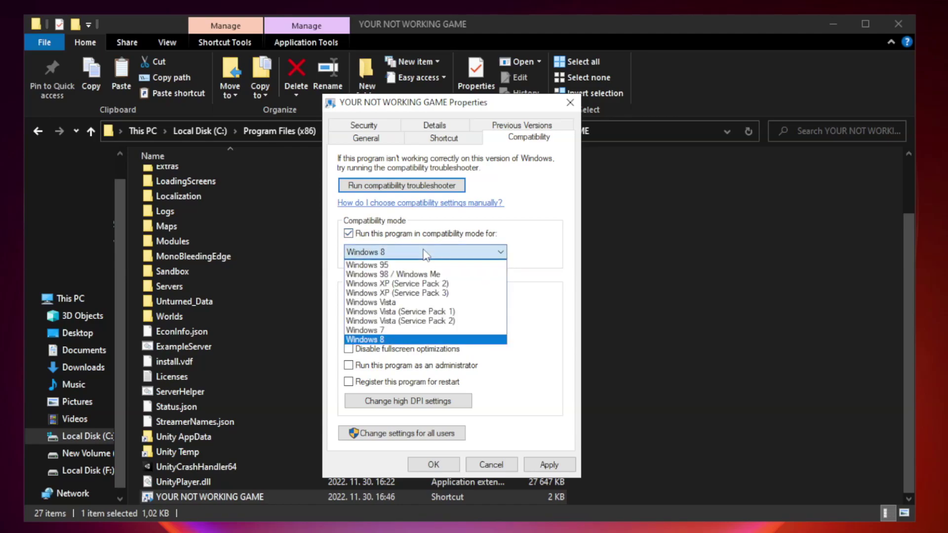
left_click(401, 340)
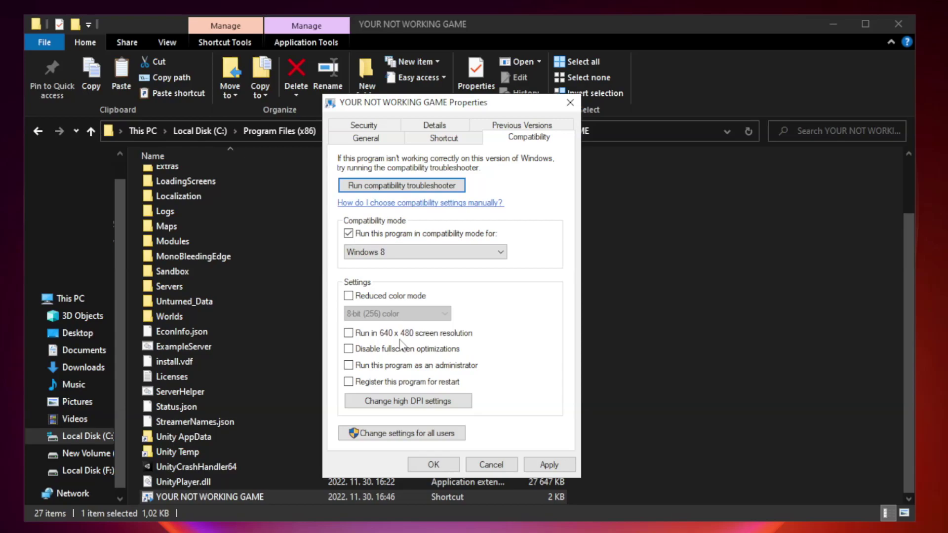
left_click(370, 355)
left_click(547, 467)
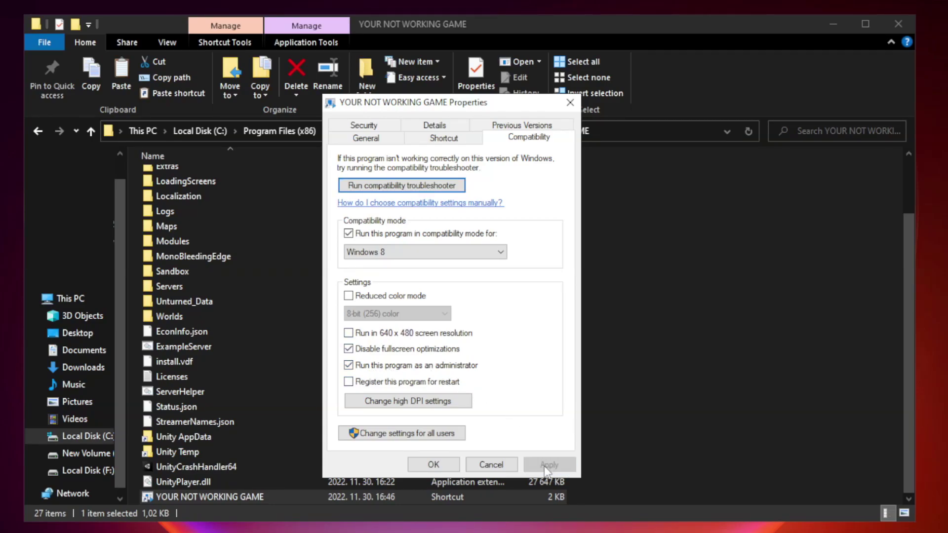
left_click(434, 465)
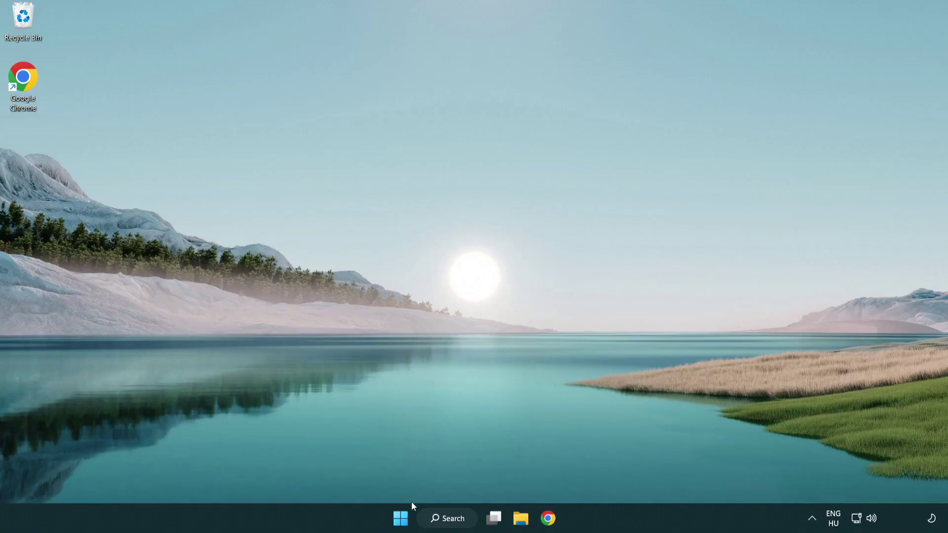
Launch Task Manager from the Start button's quick system tools menu.
right_click(401, 522)
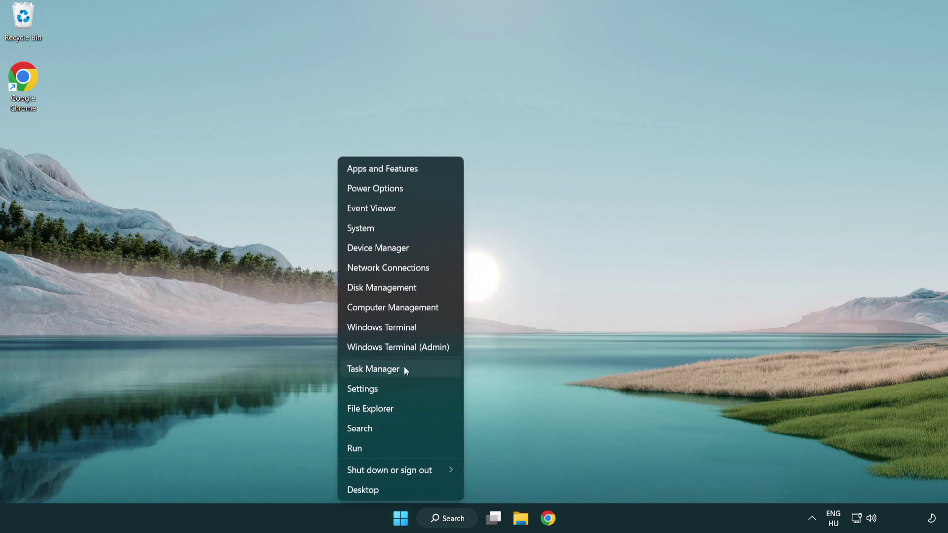
left_click(419, 373)
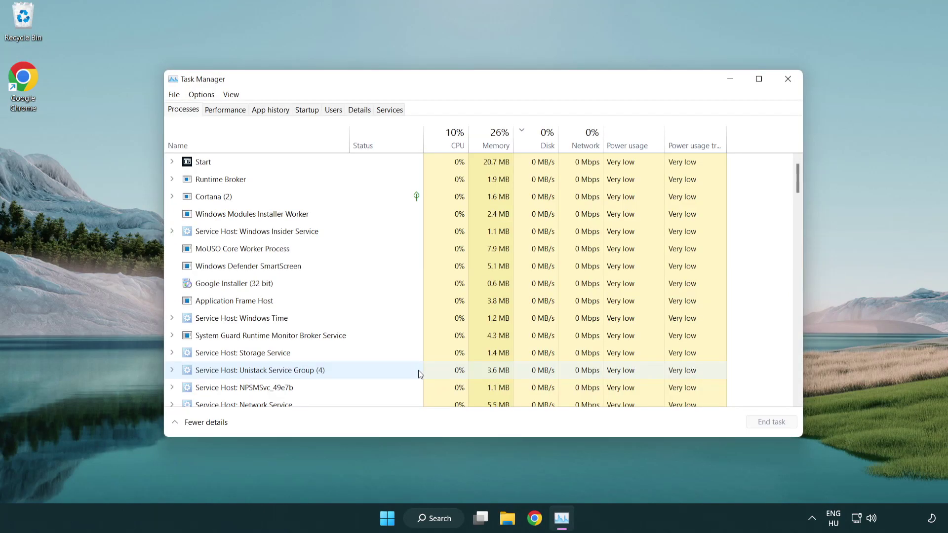
Disable Terminal, Phone Link, Cortana and Windows Security notifications at startup, then close Task Manager.
left_click(308, 112)
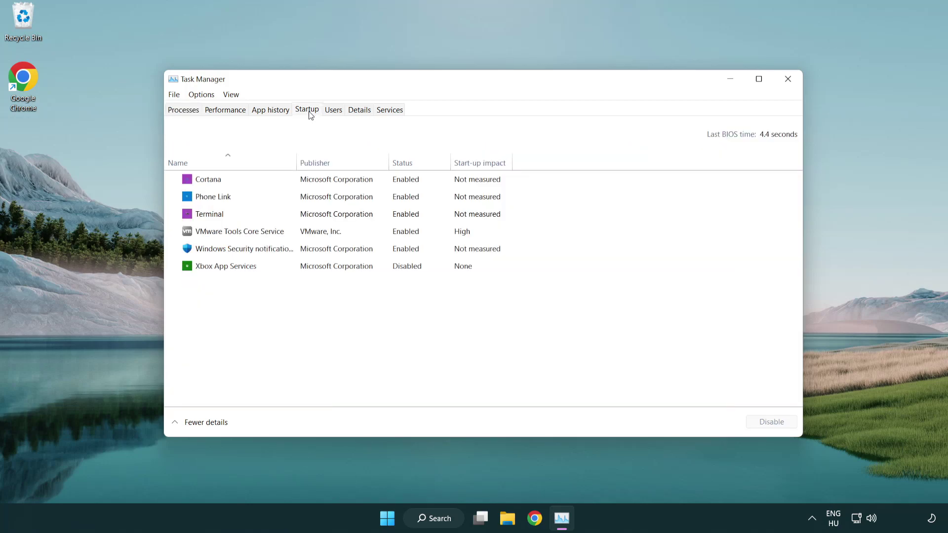
left_click(310, 215)
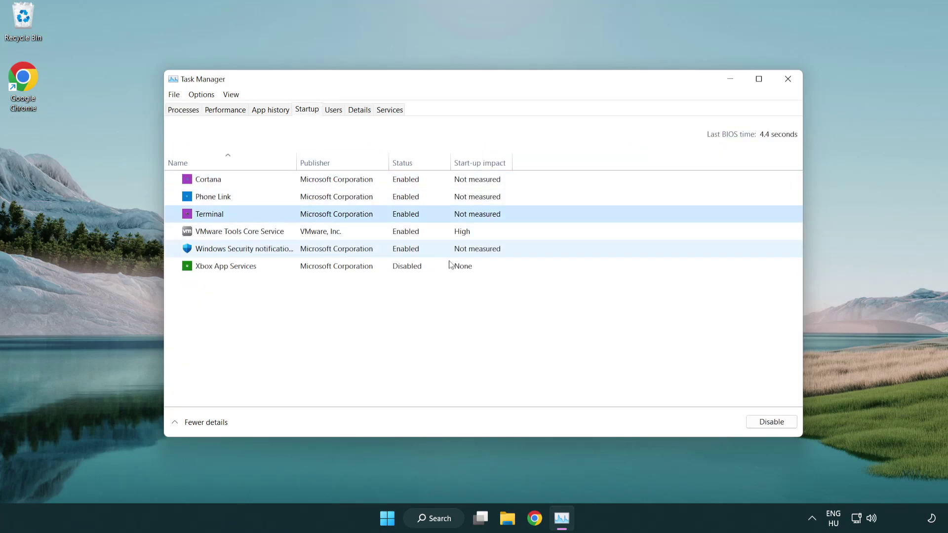
left_click(755, 423)
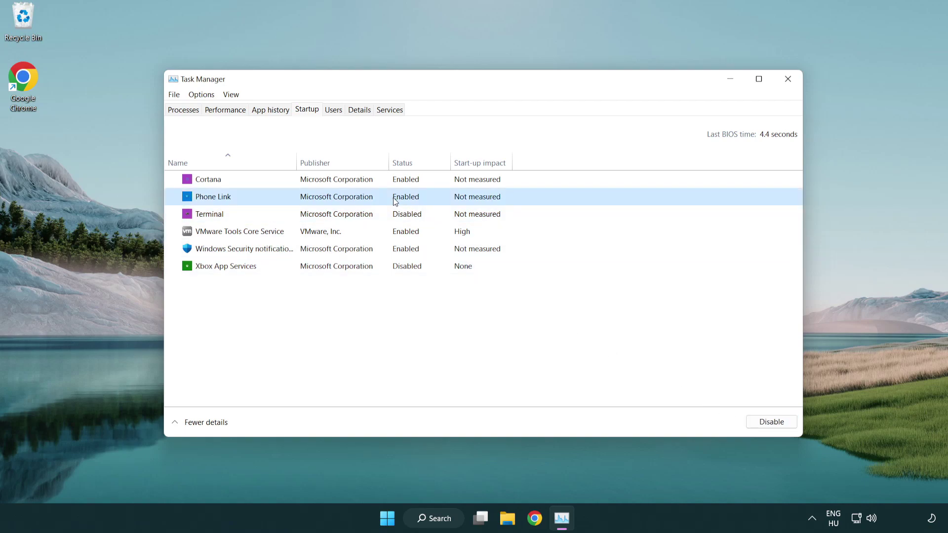
left_click(771, 423)
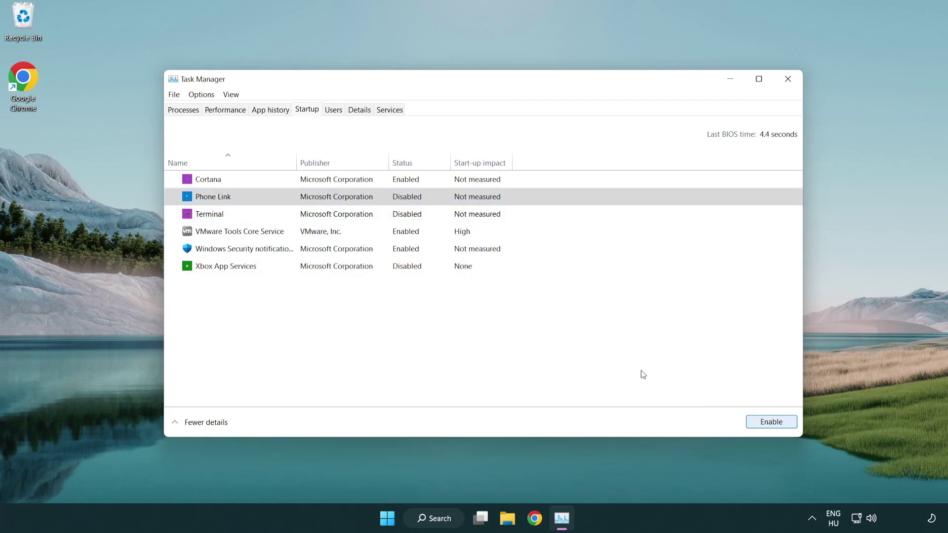
left_click(338, 184)
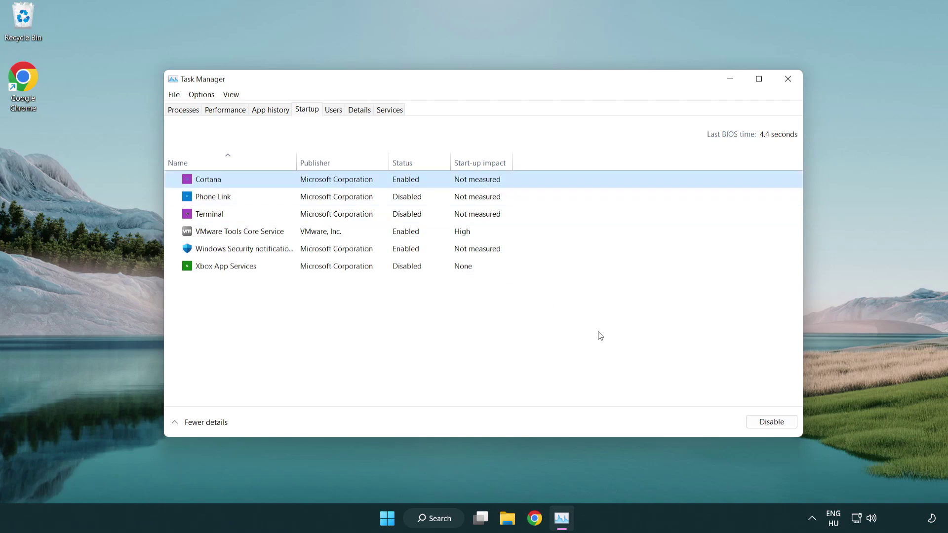
left_click(771, 423)
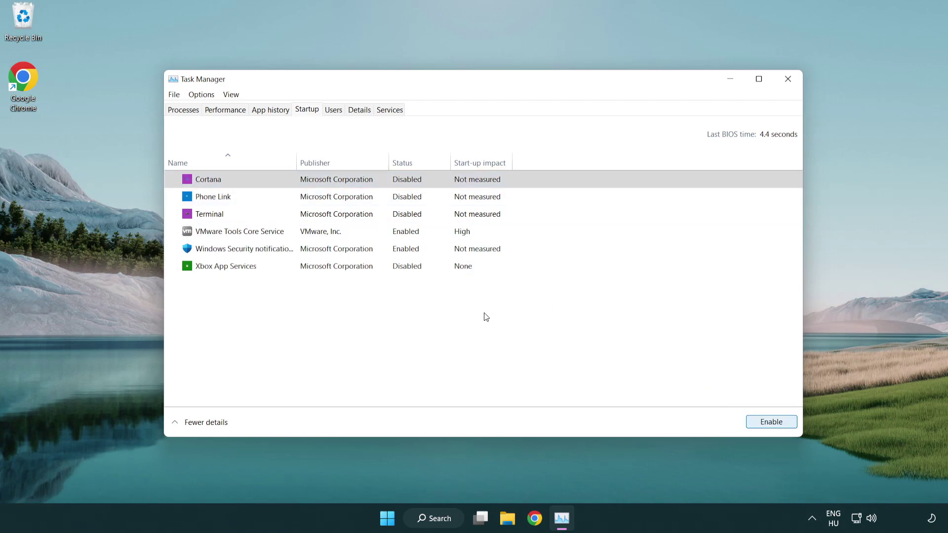
left_click(452, 254)
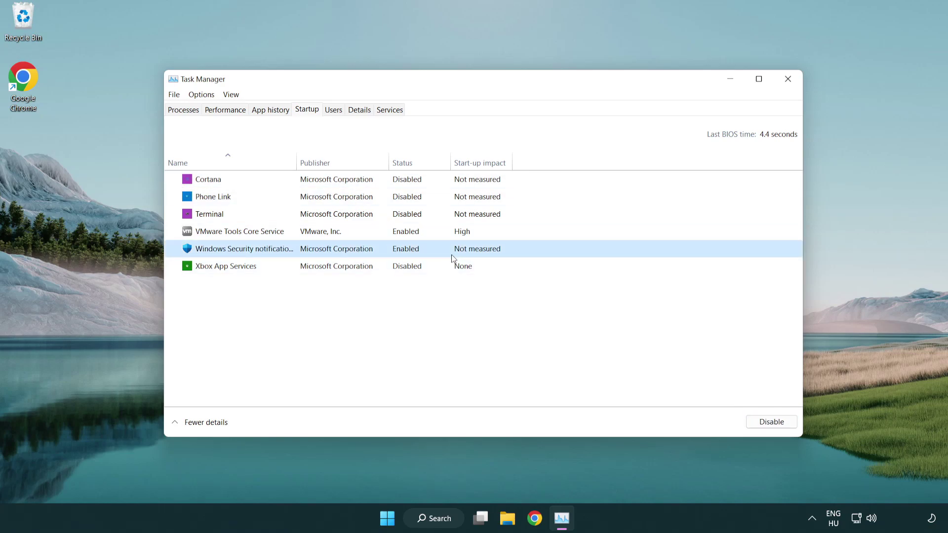
left_click(766, 424)
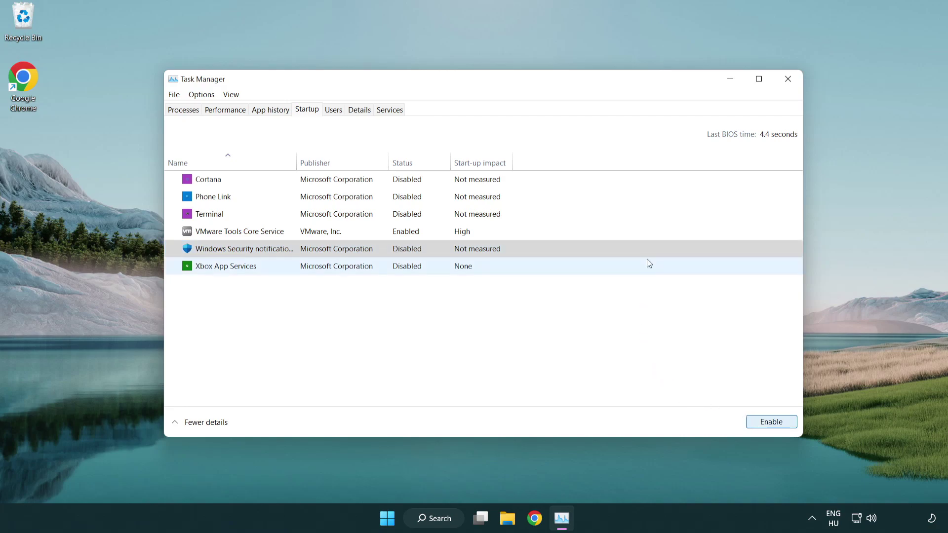
left_click(789, 84)
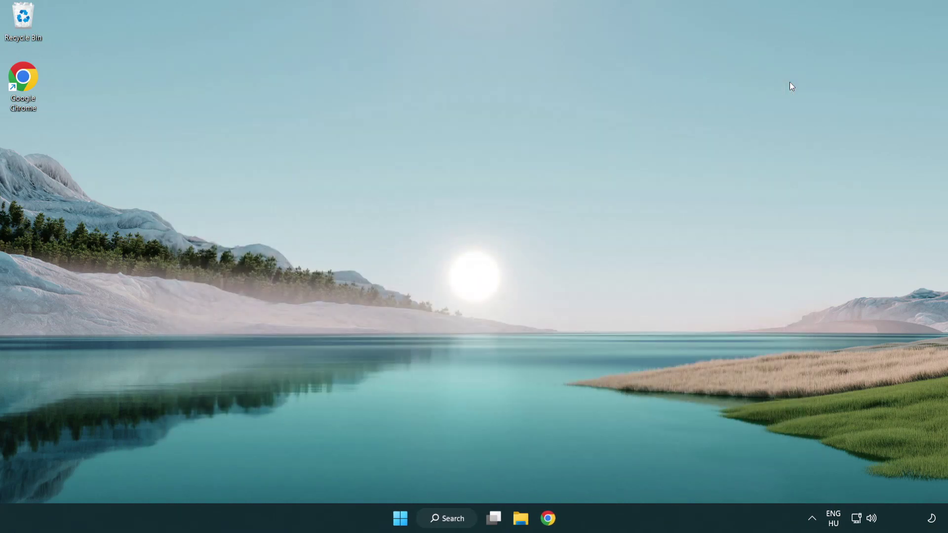
Return to Chrome's DirectX download page and run the downloaded dxwebsetup.exe installer.
left_click(548, 519)
scroll(393, 417, "up", 2)
scroll(393, 418, "up", 1)
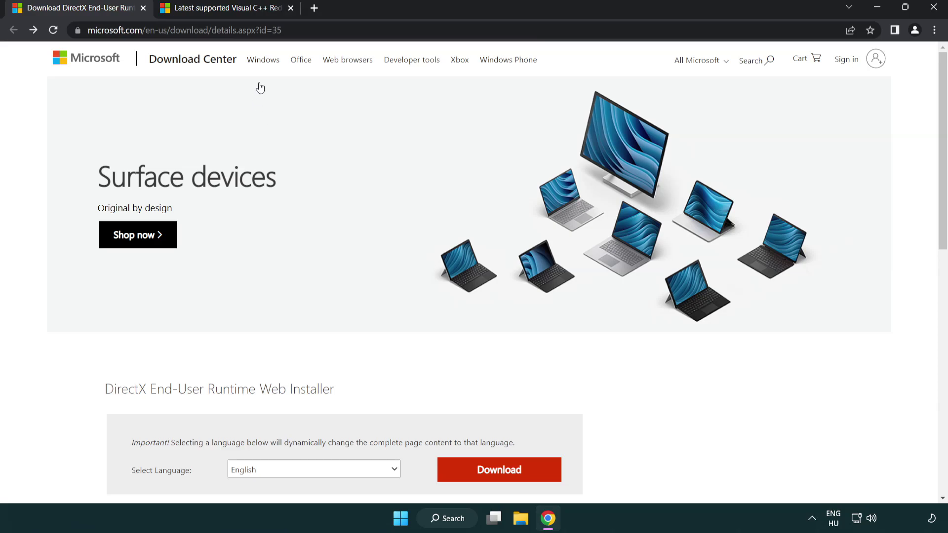
left_click(409, 31)
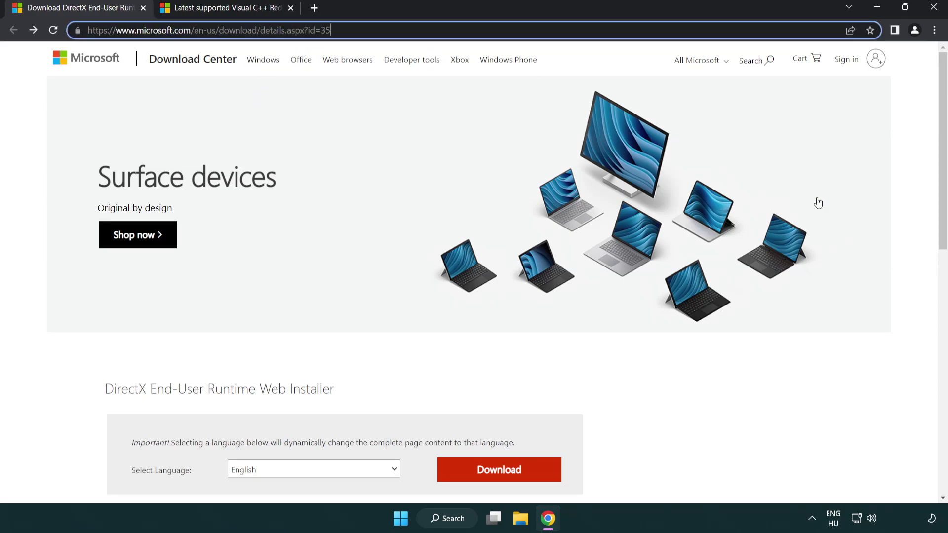
left_click(907, 215)
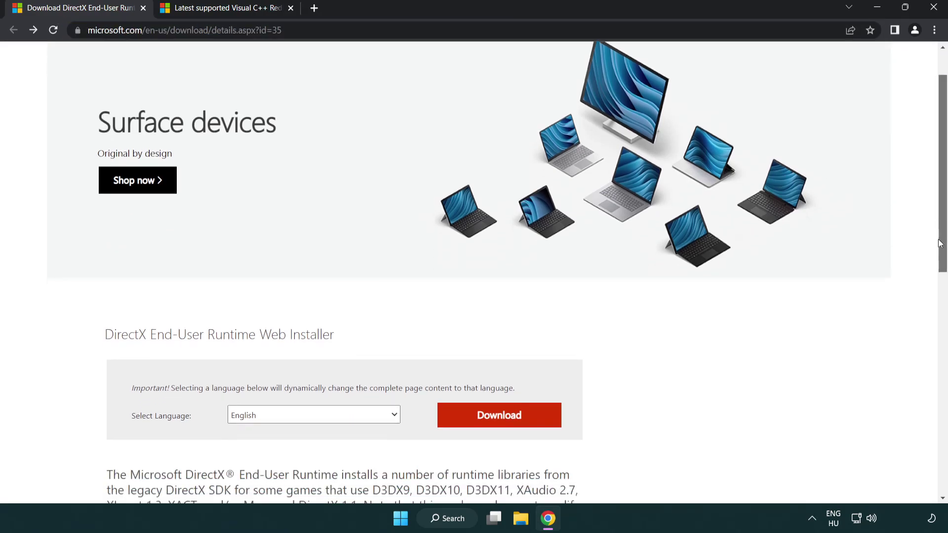
left_click_drag(941, 215, 939, 275)
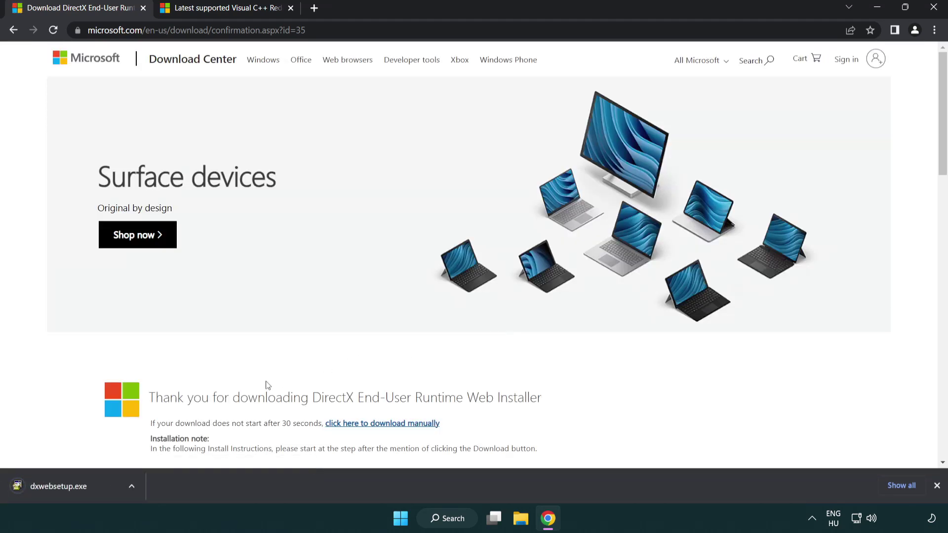
left_click(62, 488)
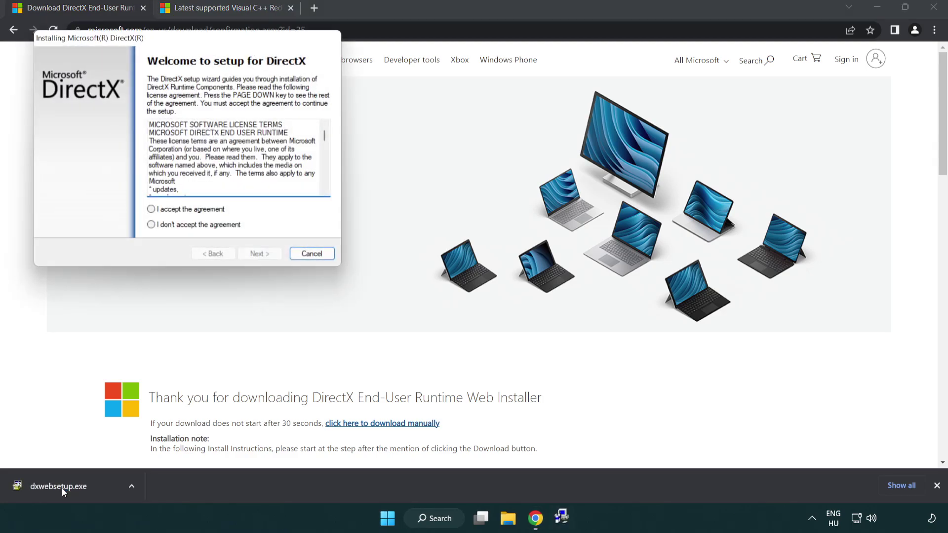
Accept the DirectX license, decline the Bing Bar, and finish and close the setup wizard.
left_click_drag(142, 42, 417, 148)
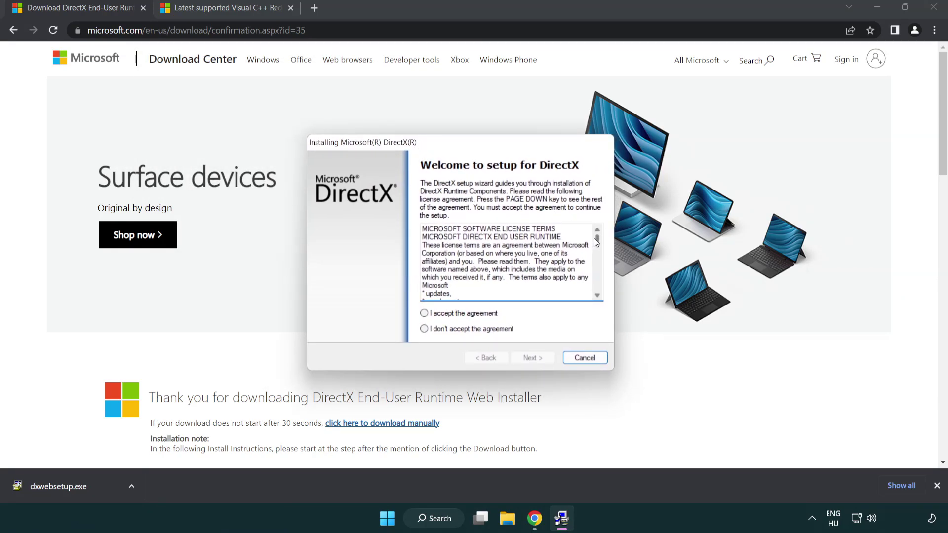
left_click_drag(598, 244, 597, 287)
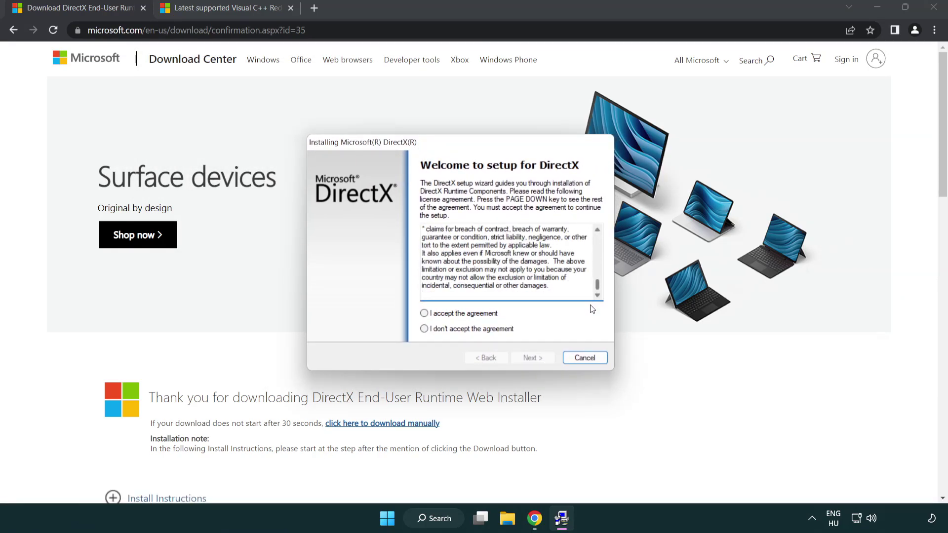
left_click(439, 317)
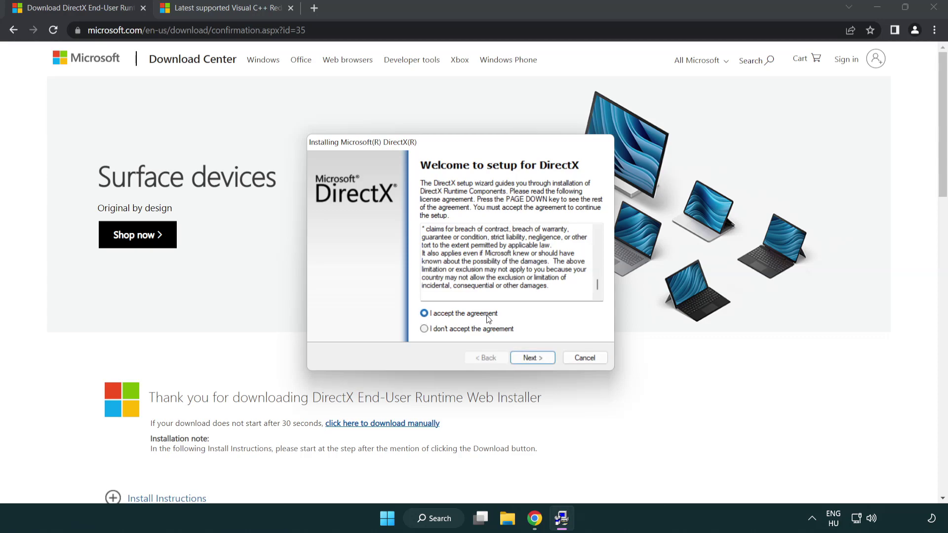
left_click(534, 359)
left_click(418, 273)
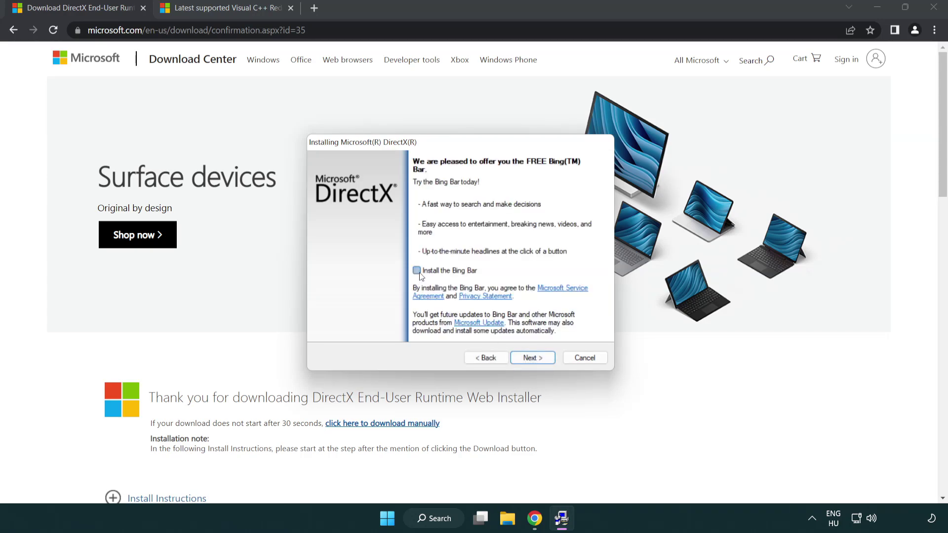
left_click(537, 360)
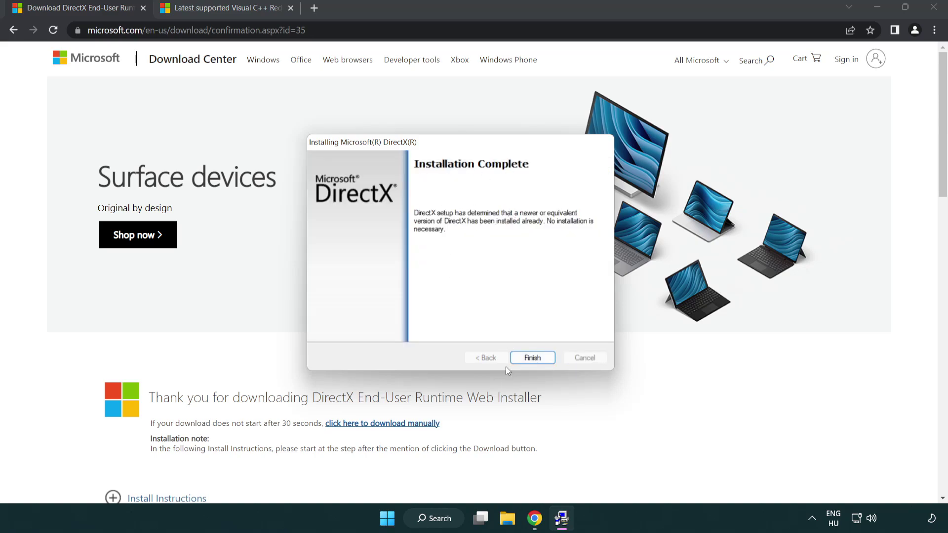
left_click(536, 361)
left_click(533, 357)
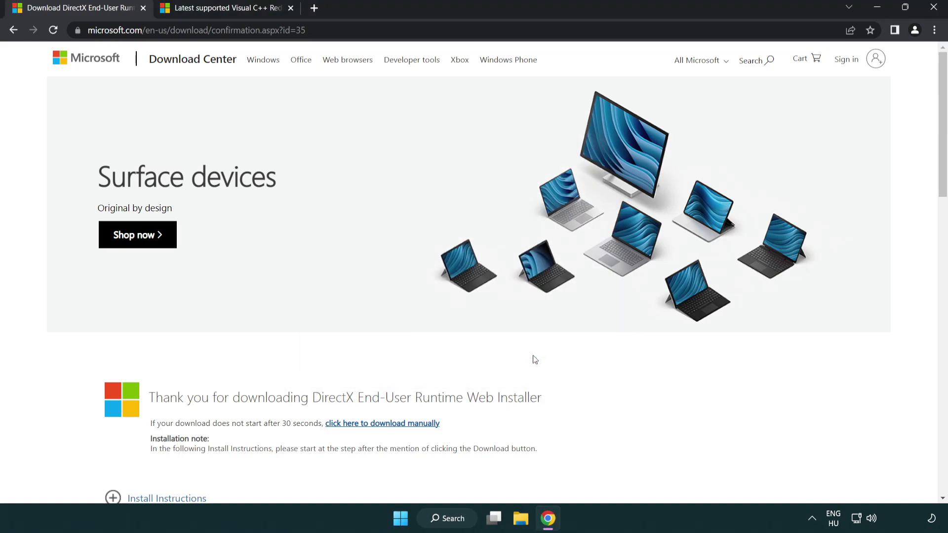
Close the DirectX download tab, leaving the Visual C++ redistributable page.
left_click(144, 9)
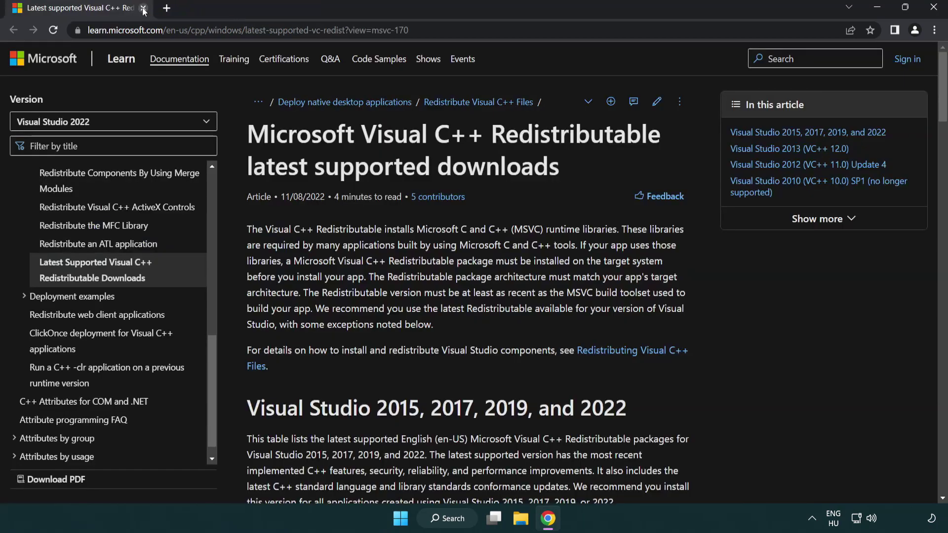
left_click(417, 33)
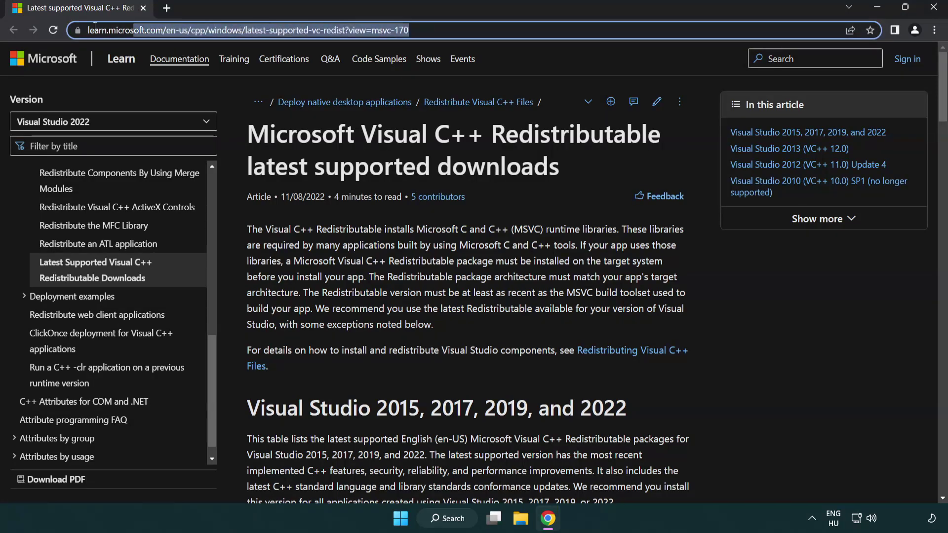
left_click(489, 163)
scroll(488, 164, "down", 2)
scroll(488, 163, "down", 2)
scroll(488, 163, "down", 1)
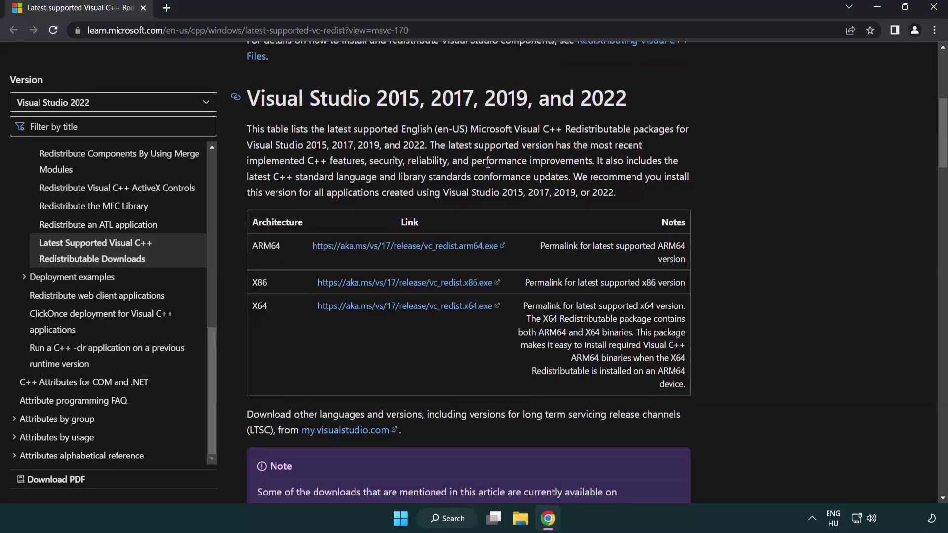
Download the ARM64 and x64 Visual C++ redistributable installers and open the ARM64 one.
left_click(386, 249)
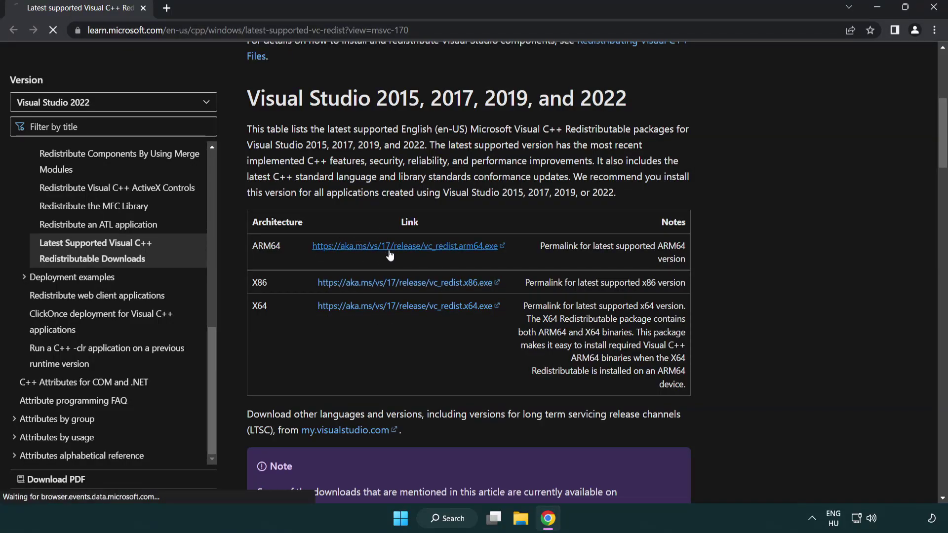
left_click(397, 307)
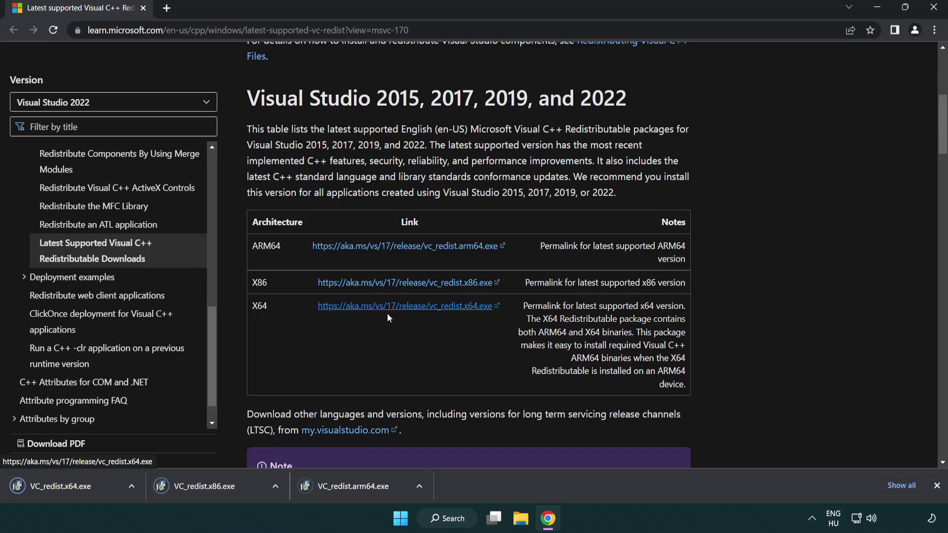
left_click(362, 494)
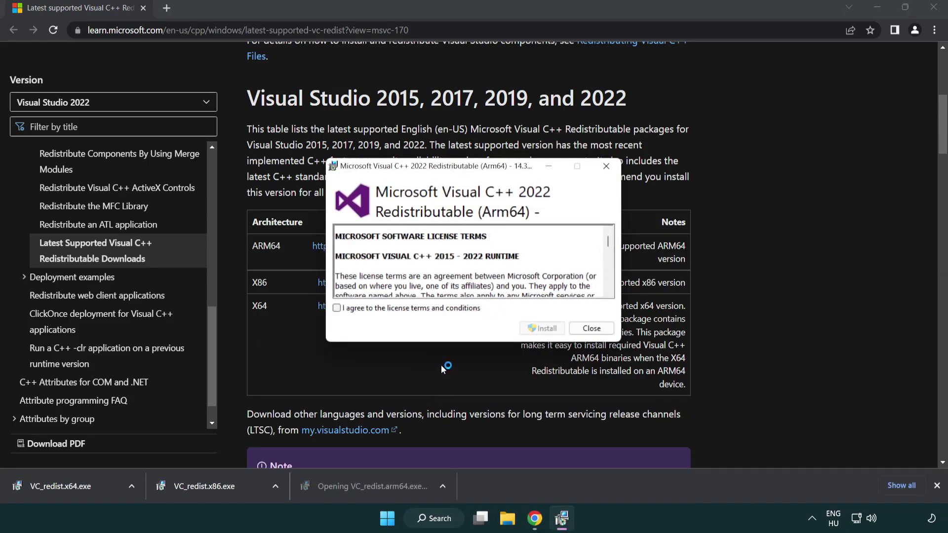
left_click_drag(608, 237, 617, 289)
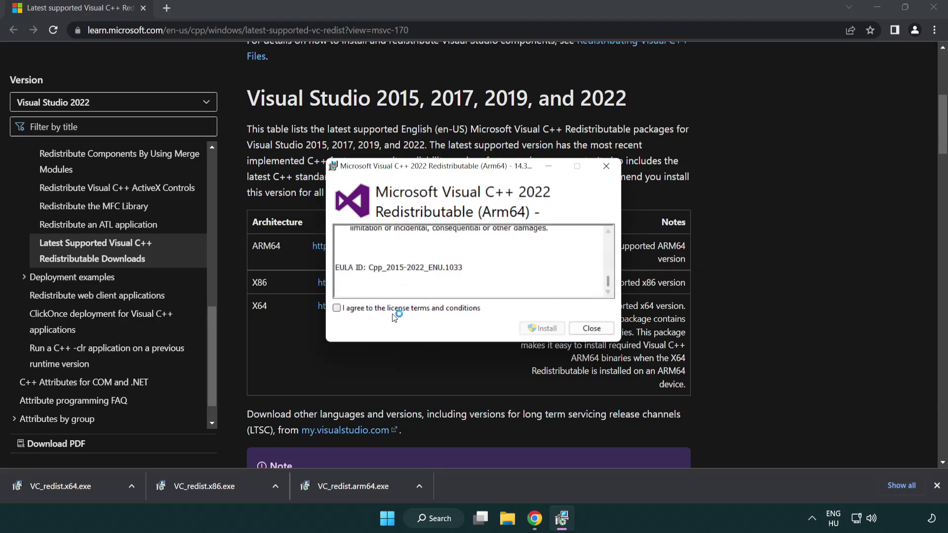
Attempt the ARM64 redistributable install and dismiss its unsupported-platform failure.
left_click(339, 309)
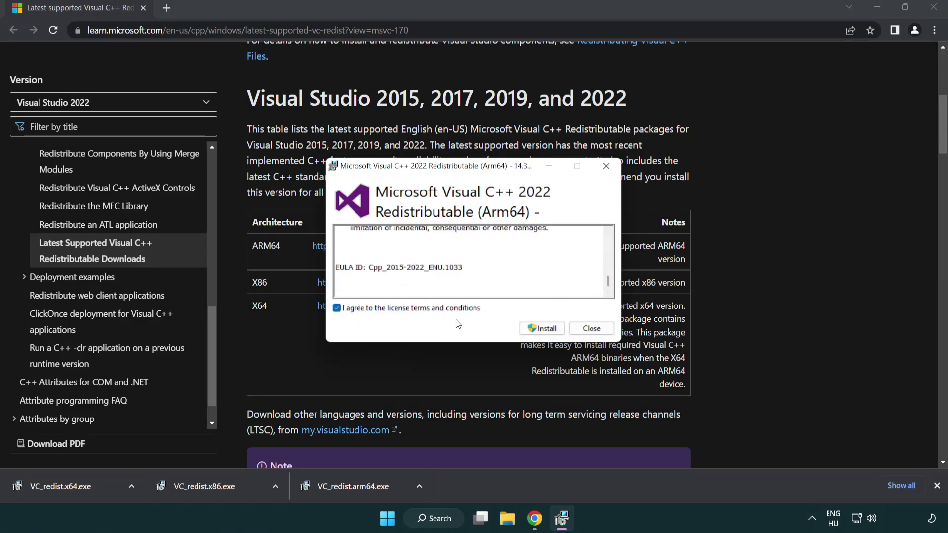
left_click(528, 329)
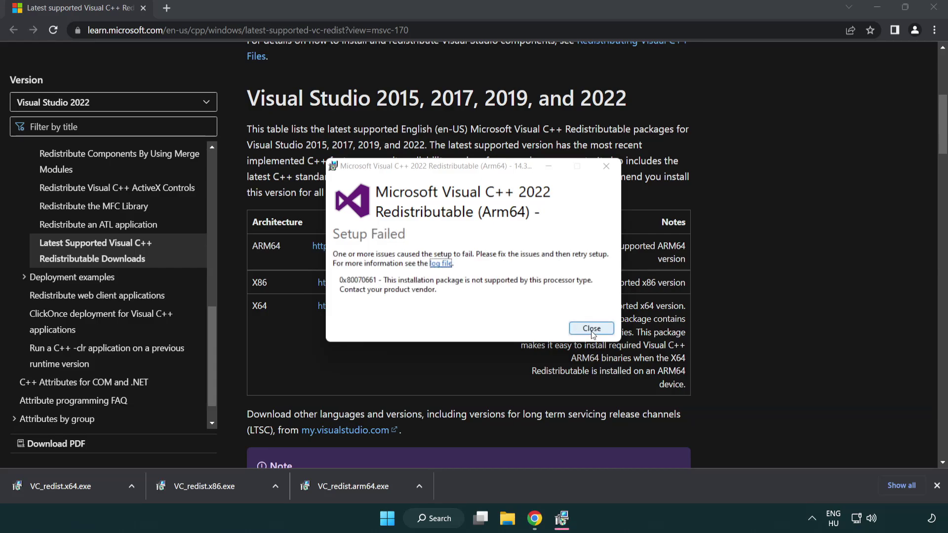
left_click(591, 328)
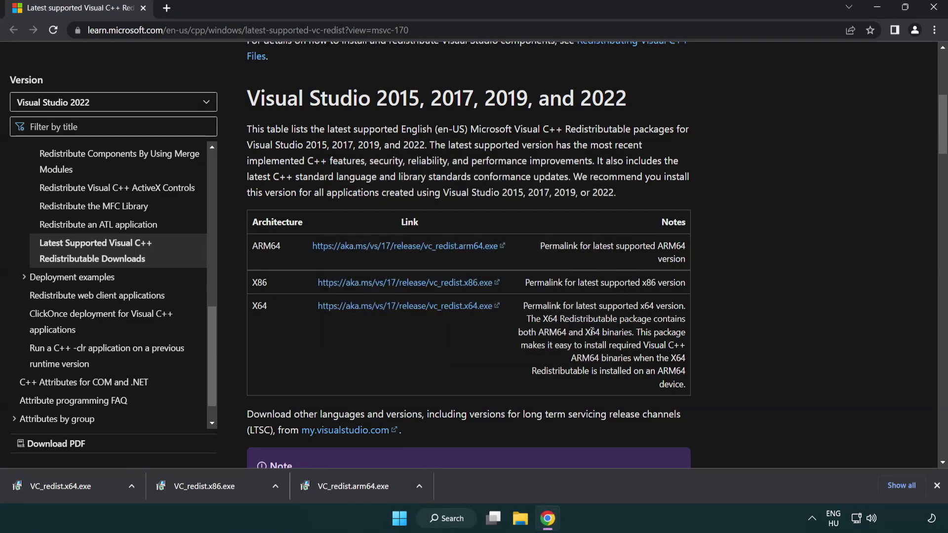
Install the x86 and x64 Visual C++ 2015-2022 redistributables, closing each finished setup.
left_click(212, 491)
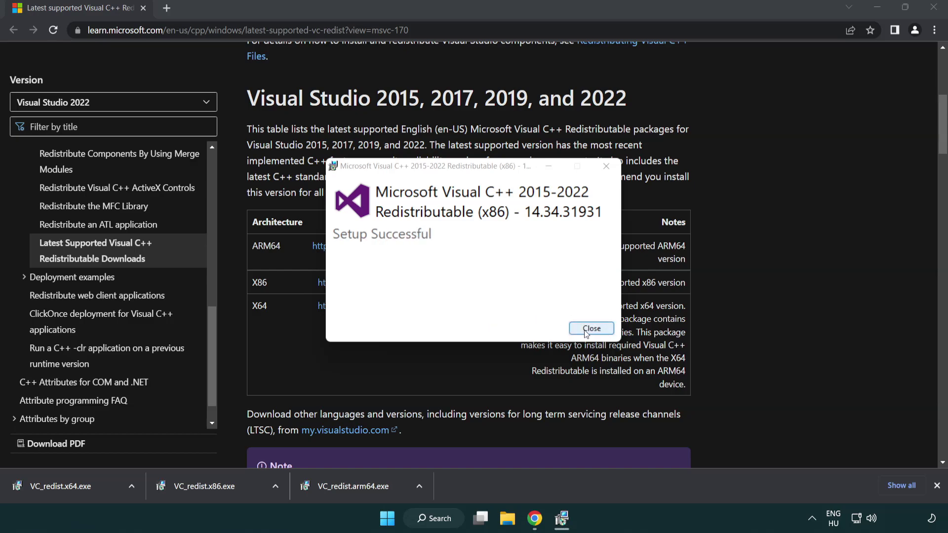
left_click(593, 330)
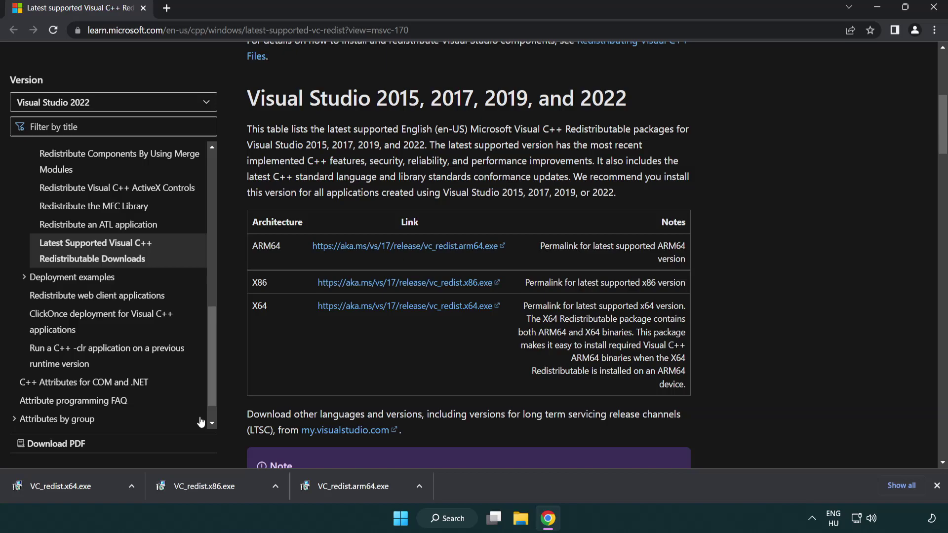
left_click(72, 485)
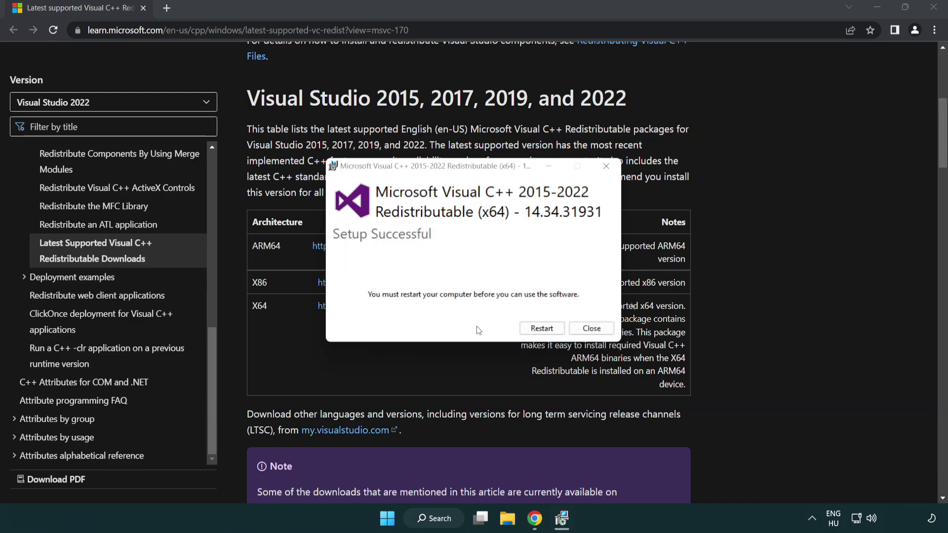
left_click(600, 335)
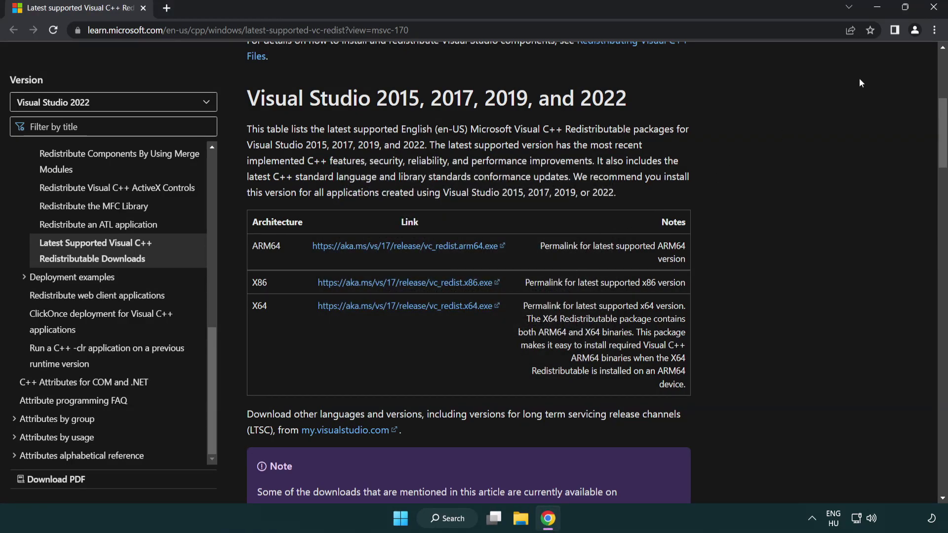
Close Chrome and search for cmd to reach Command Prompt's run-as-administrator option.
left_click(934, 9)
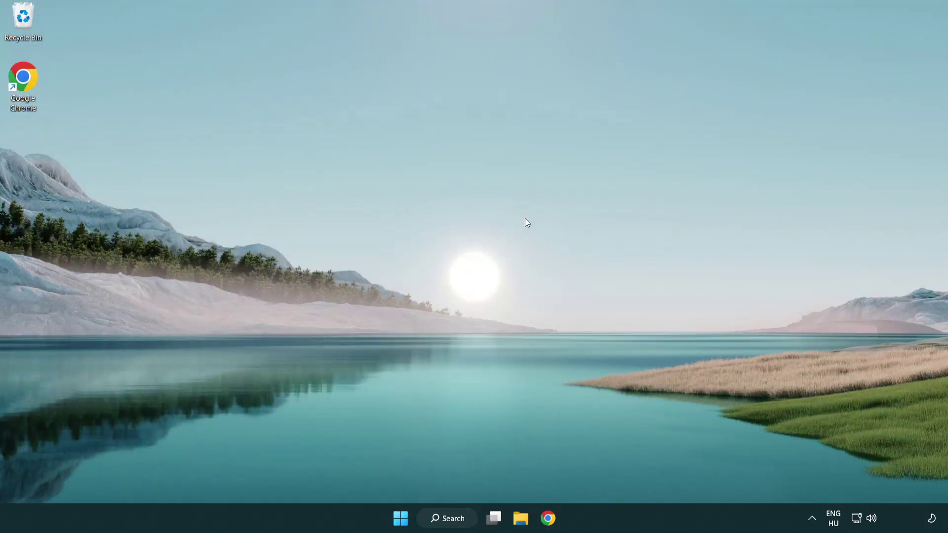
left_click(441, 518)
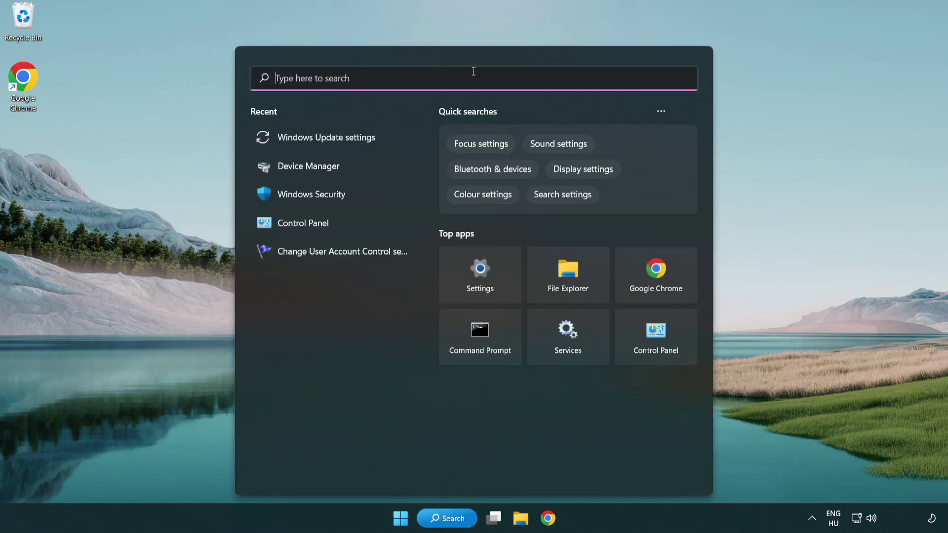
type("cmd")
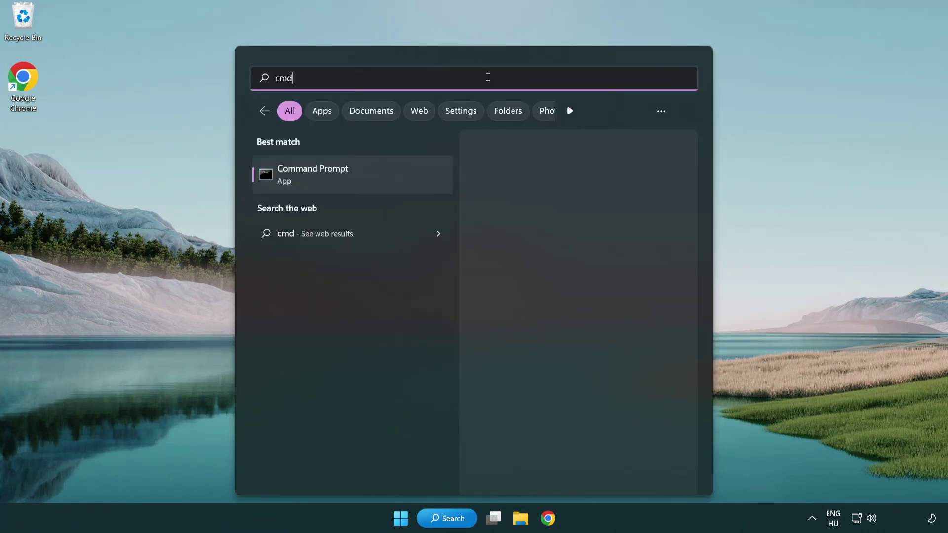
right_click(364, 180)
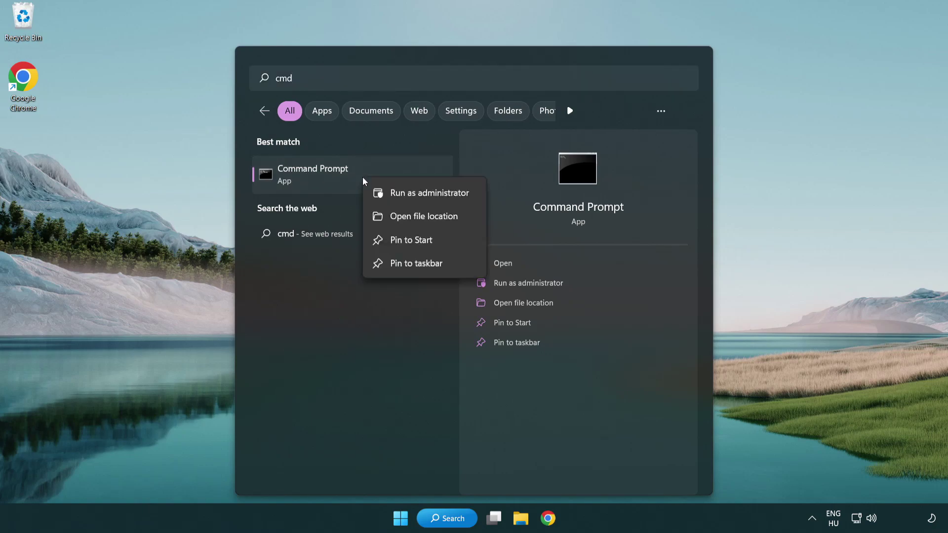
Run sfc /scannow as administrator, confirm no integrity violations, and close the window.
left_click(427, 194)
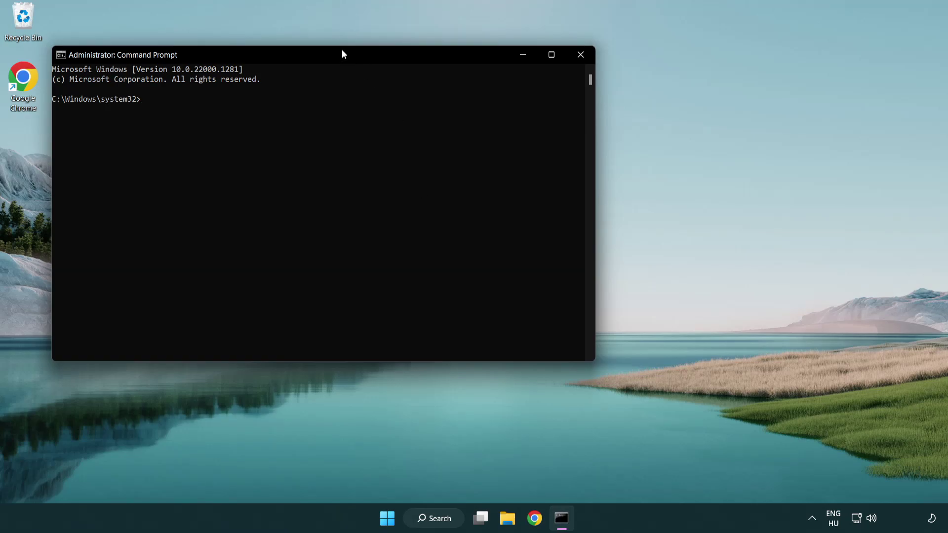
left_click_drag(342, 53, 478, 100)
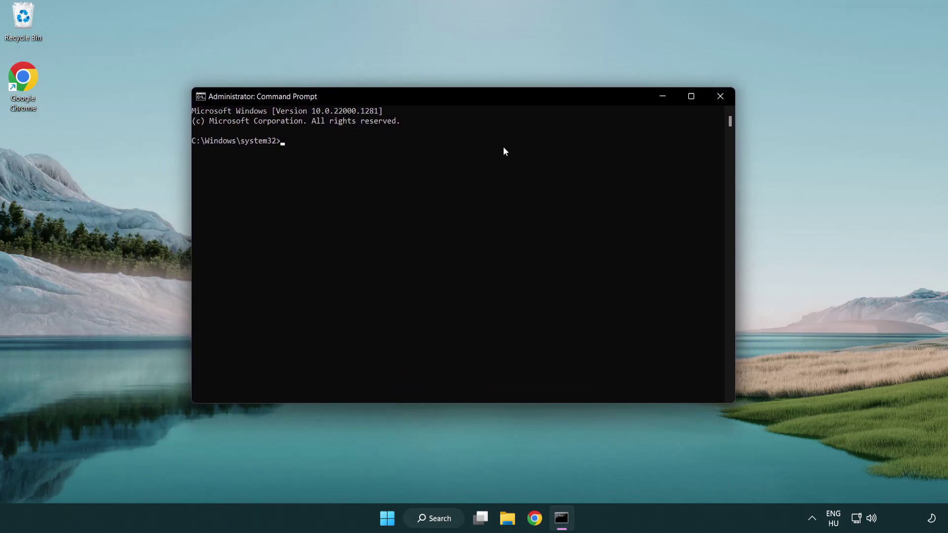
type("sfc /")
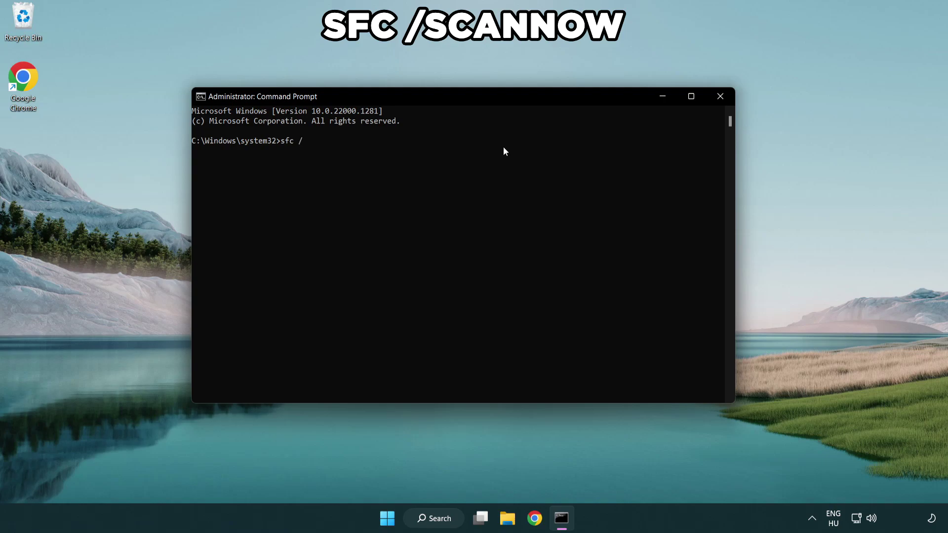
type("scannow")
key("Return")
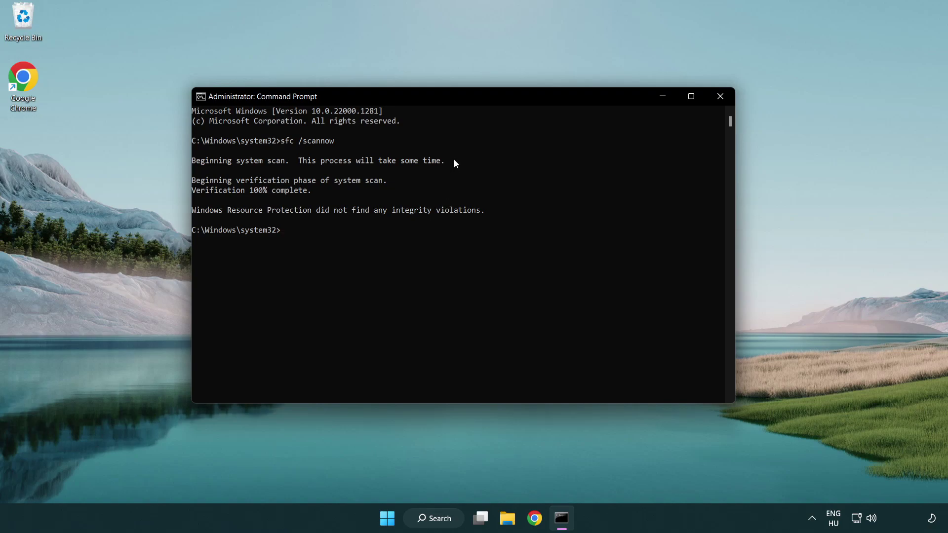
left_click(720, 97)
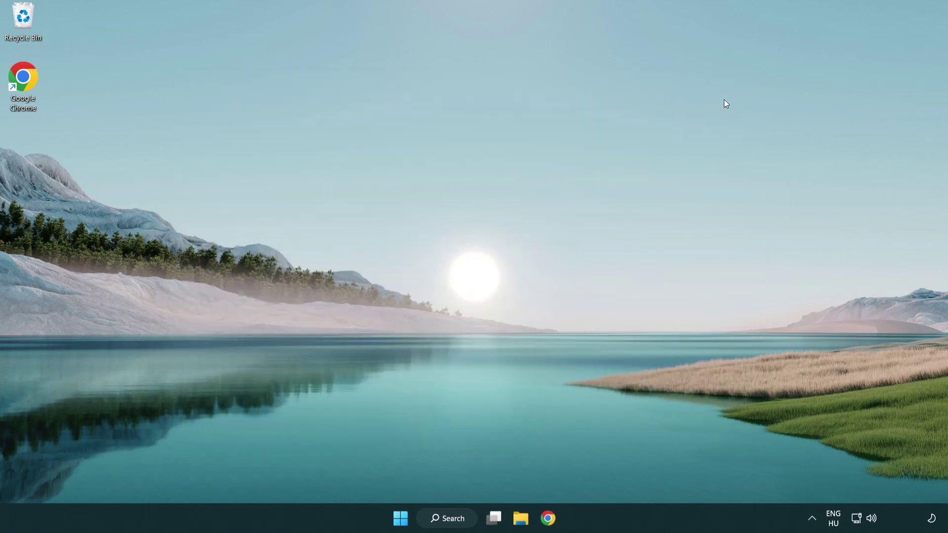
left_click(400, 519)
left_click(626, 475)
Search for 'security' and launch the Windows Security app.
left_click(450, 525)
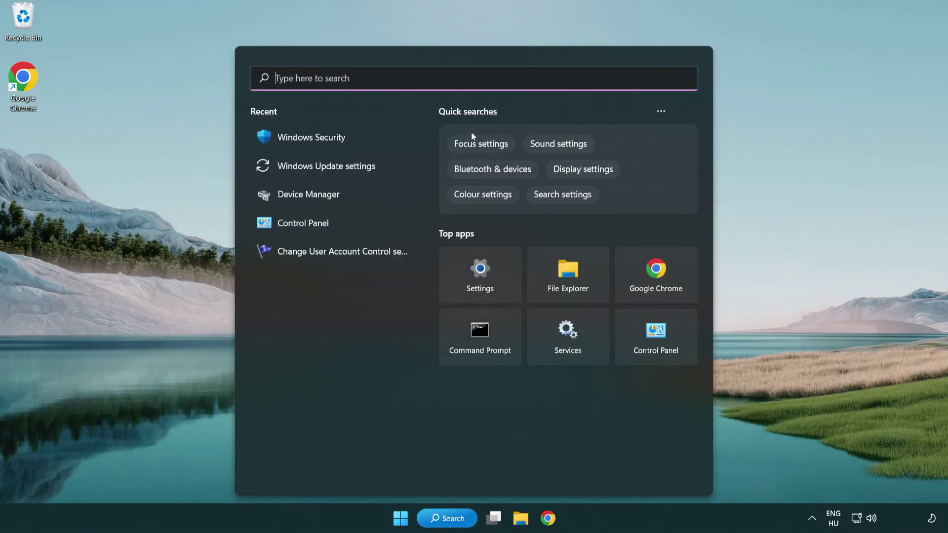
type("sec")
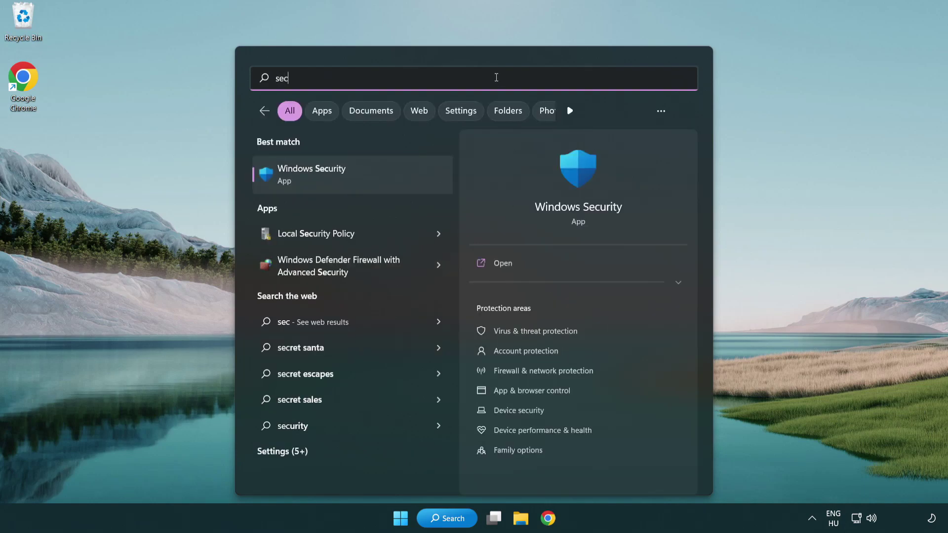
type("uri")
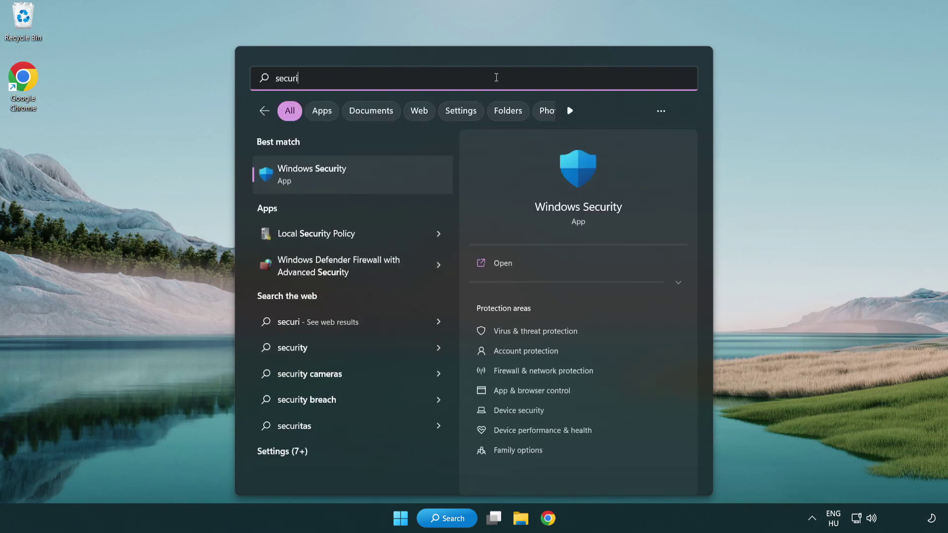
type("ty")
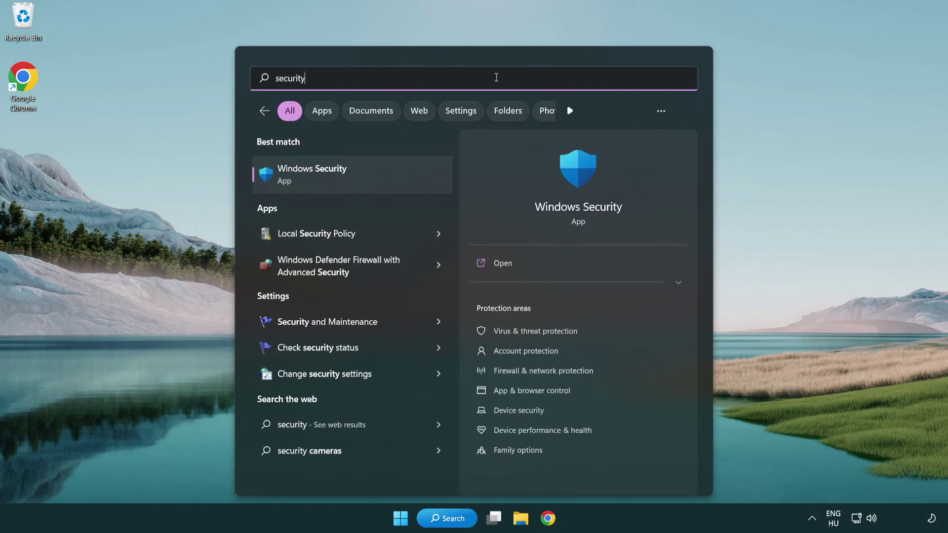
left_click(389, 183)
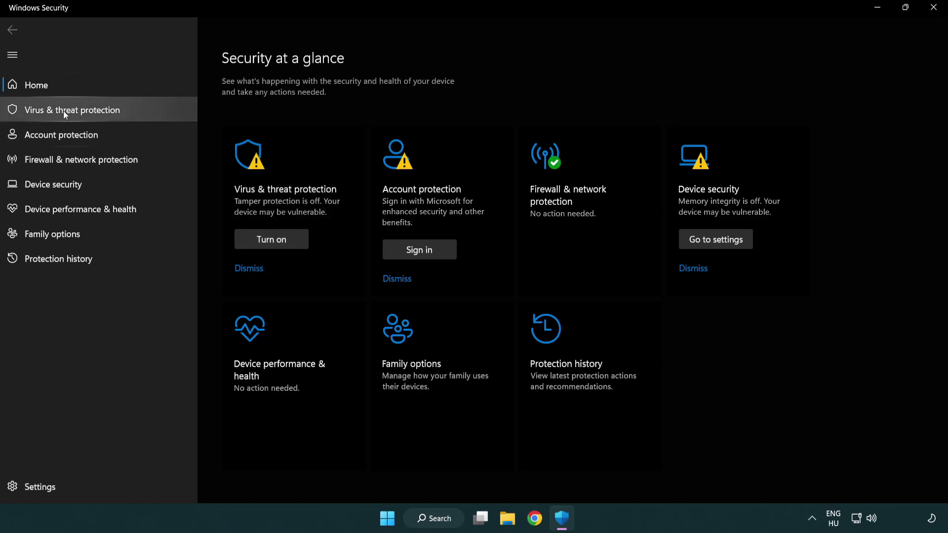
Go through Virus & threat protection settings to Add or remove exclusions.
left_click(143, 108)
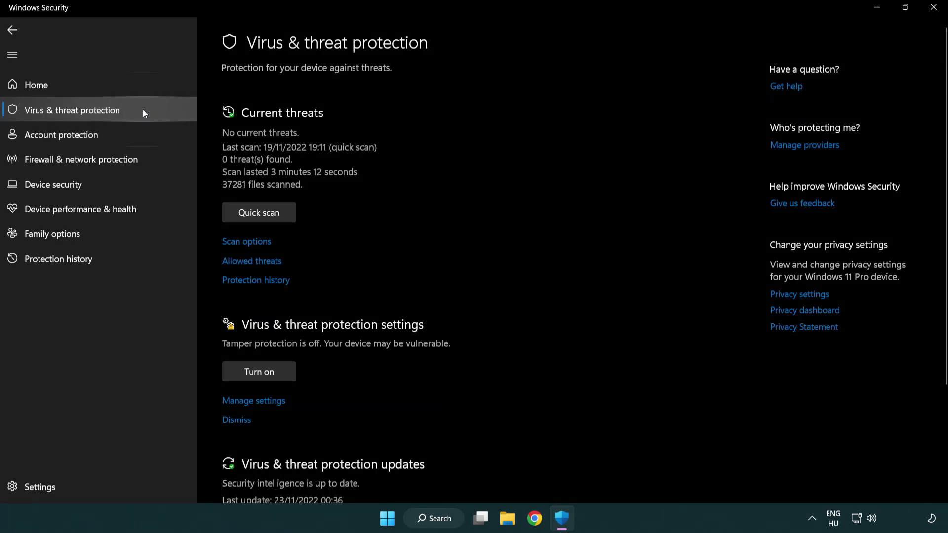
scroll(274, 207, "down", 2)
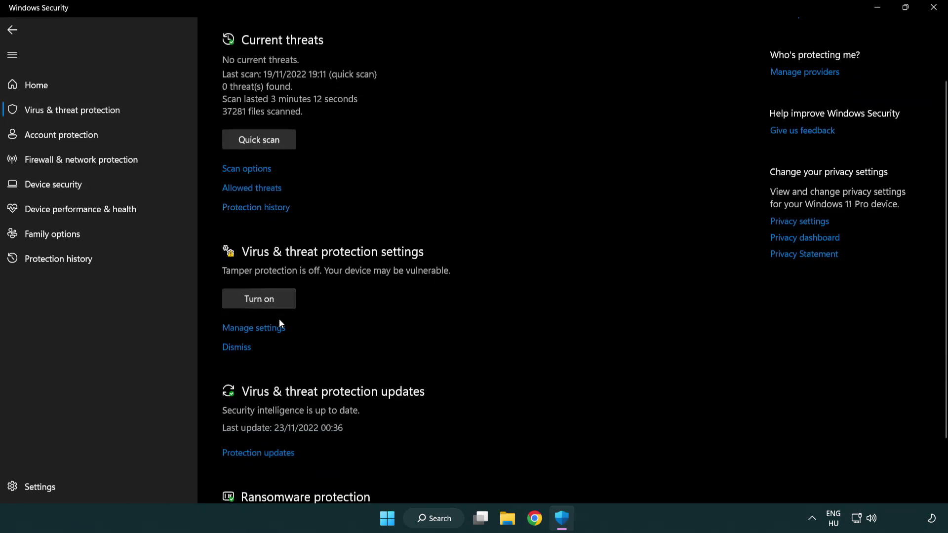
left_click(251, 329)
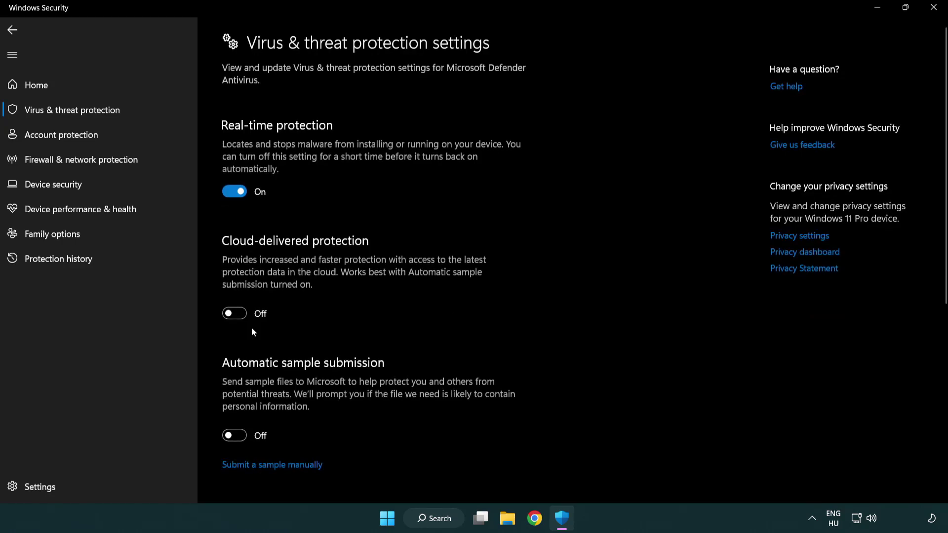
scroll(253, 328, "down", 1)
scroll(252, 327, "down", 1)
scroll(253, 328, "down", 3)
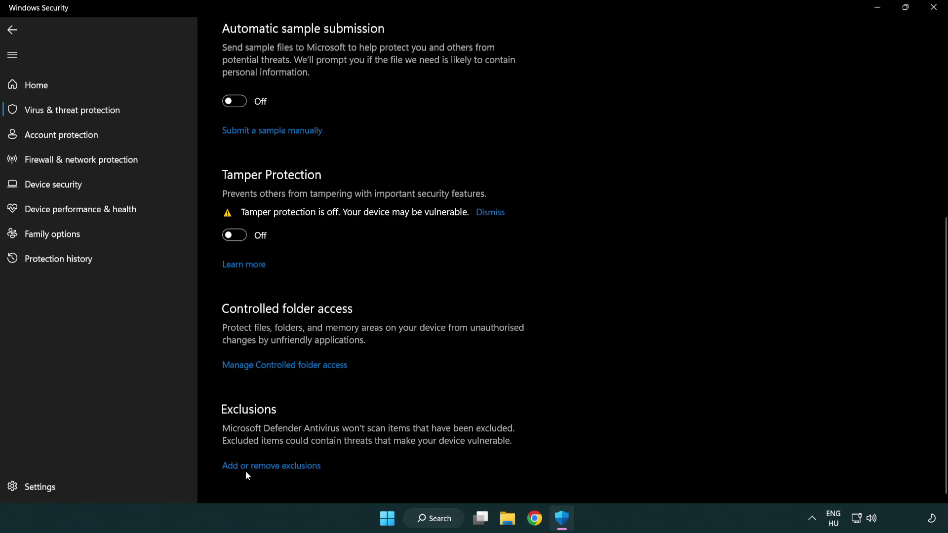
left_click(273, 467)
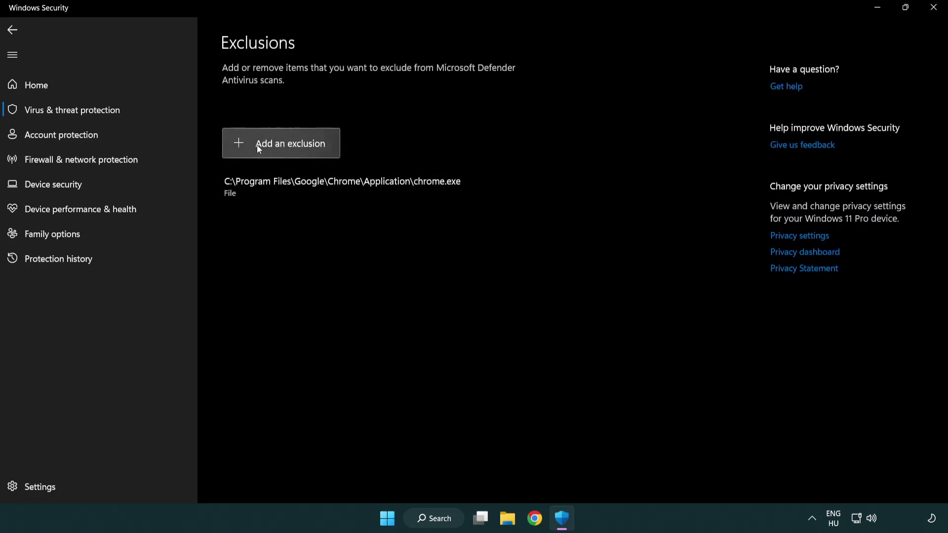
Start a file exclusion and browse the picker to Local Disk (C:).
left_click(283, 145)
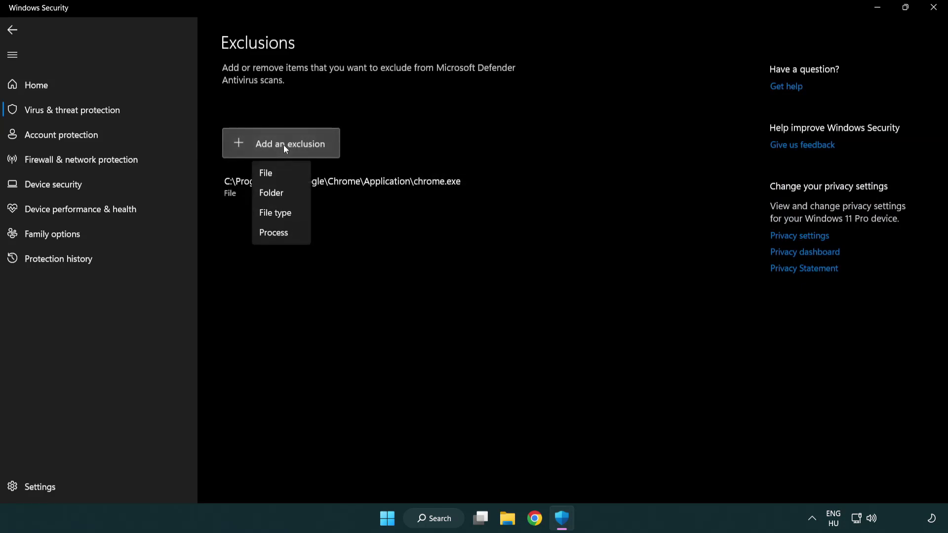
left_click(286, 176)
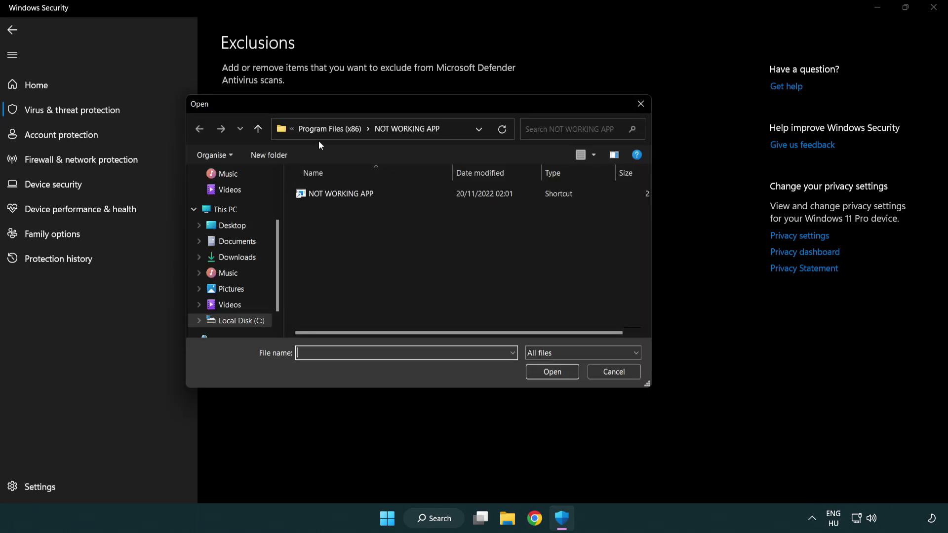
left_click(321, 133)
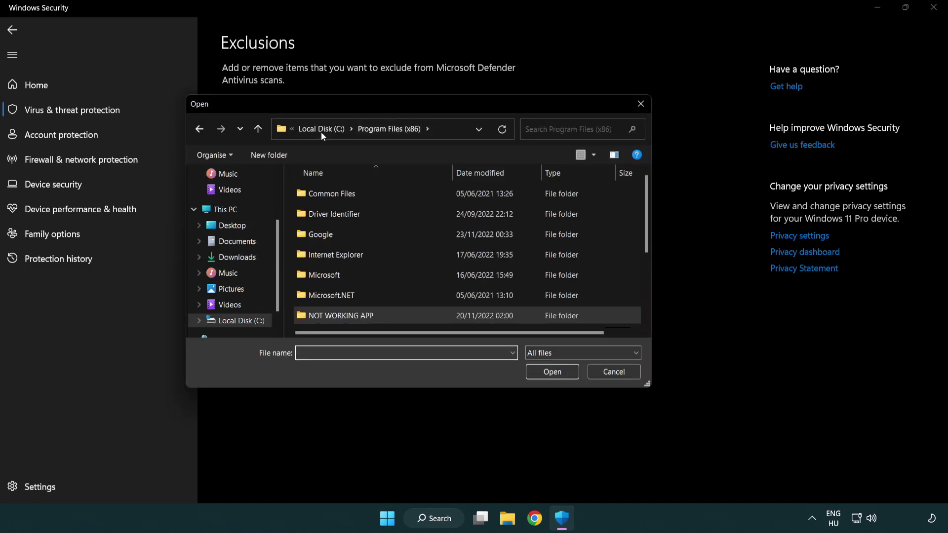
left_click(325, 130)
left_click(312, 130)
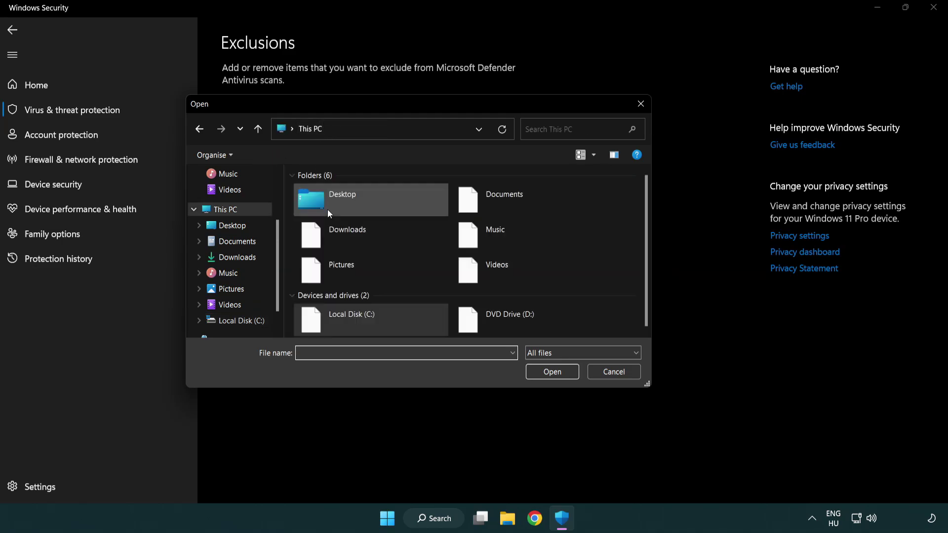
double_click(353, 313)
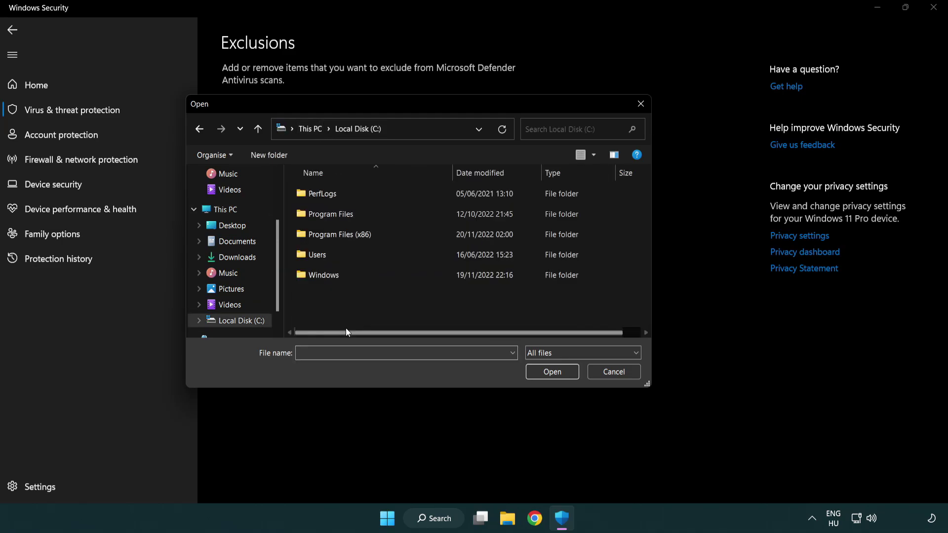
Pick the NOT WORKING APP shortcut in Program Files (x86) and submit it as an exclusion.
left_click(346, 235)
double_click(346, 236)
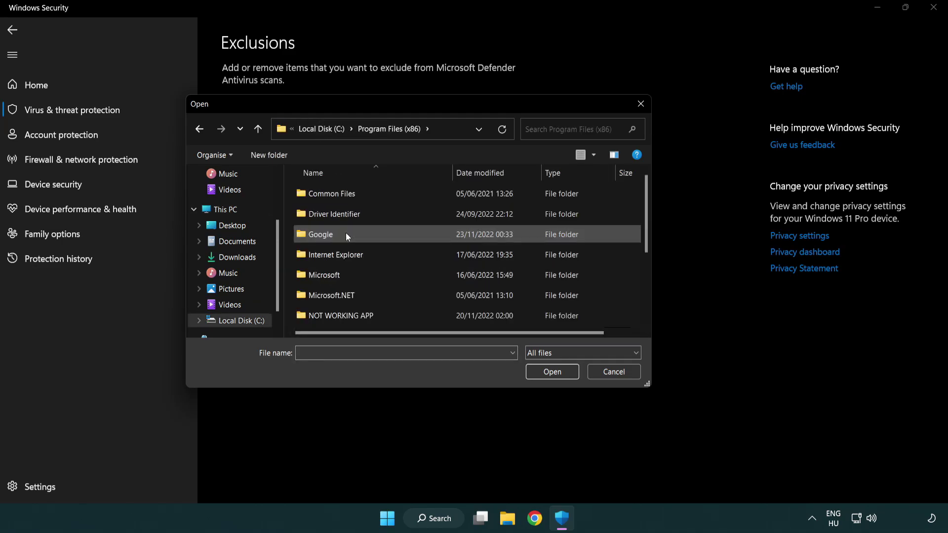
left_click(353, 317)
double_click(354, 318)
left_click(334, 192)
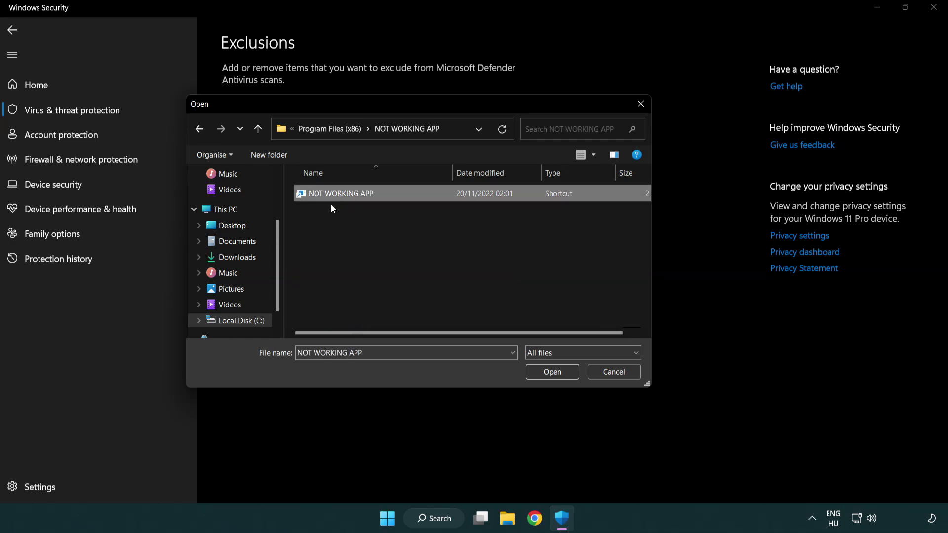
left_click(550, 375)
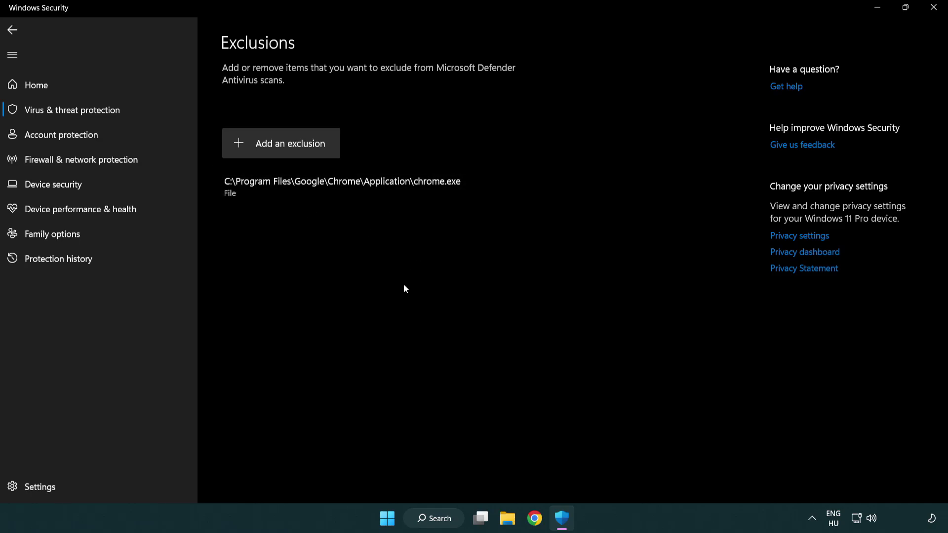
Close Windows Security and bring up the Start menu's Sleep, Shut down and Restart options.
left_click(933, 9)
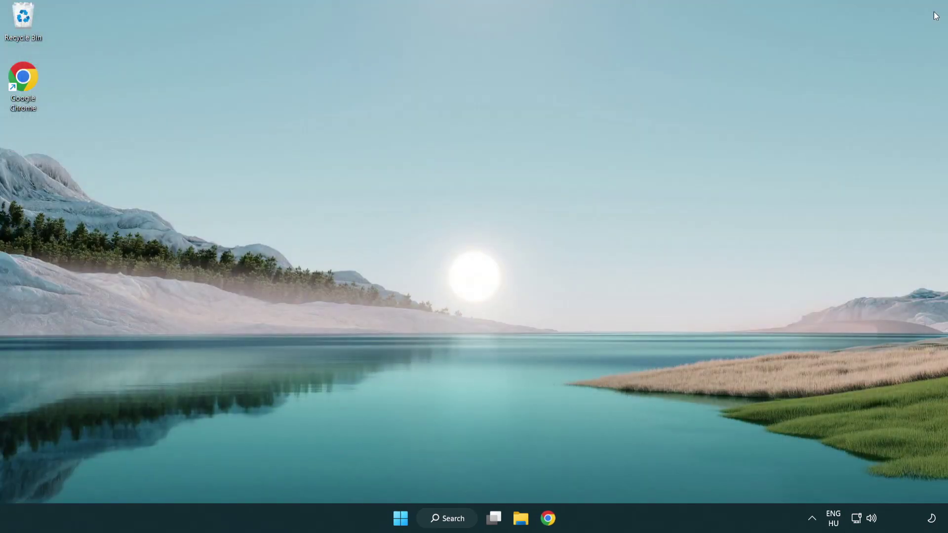
left_click(400, 518)
left_click(629, 476)
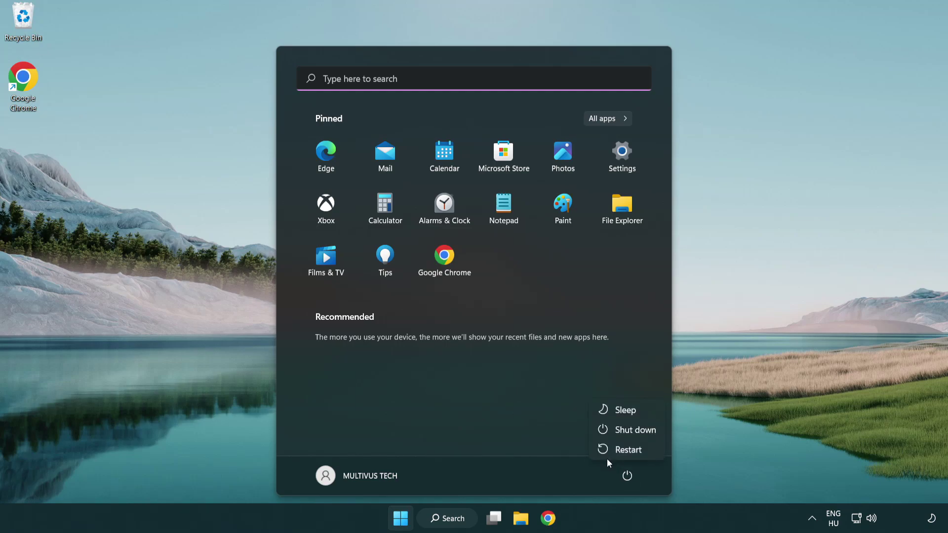